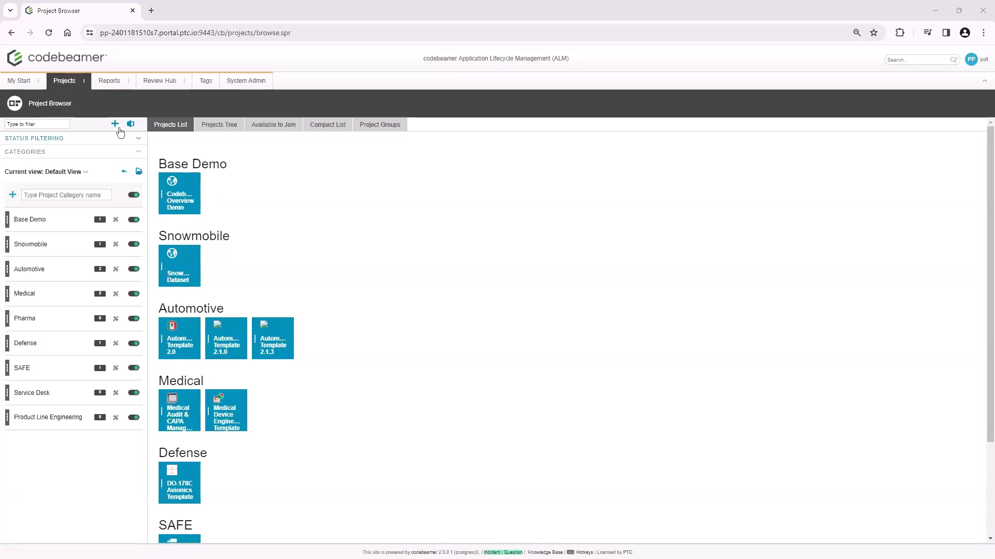
Create a new project from the Default template and name it "Requirements Management Demo"
left_click(117, 130)
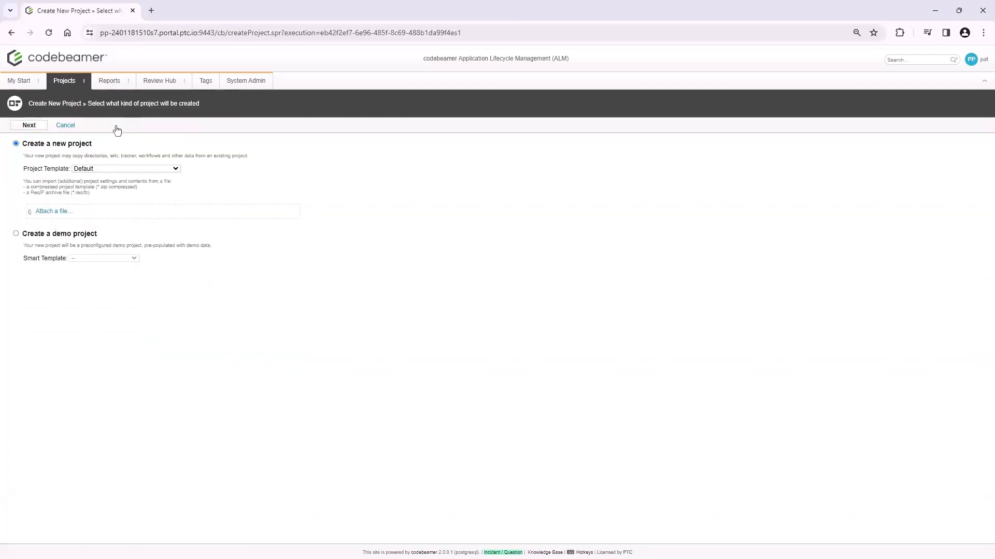
left_click(29, 125)
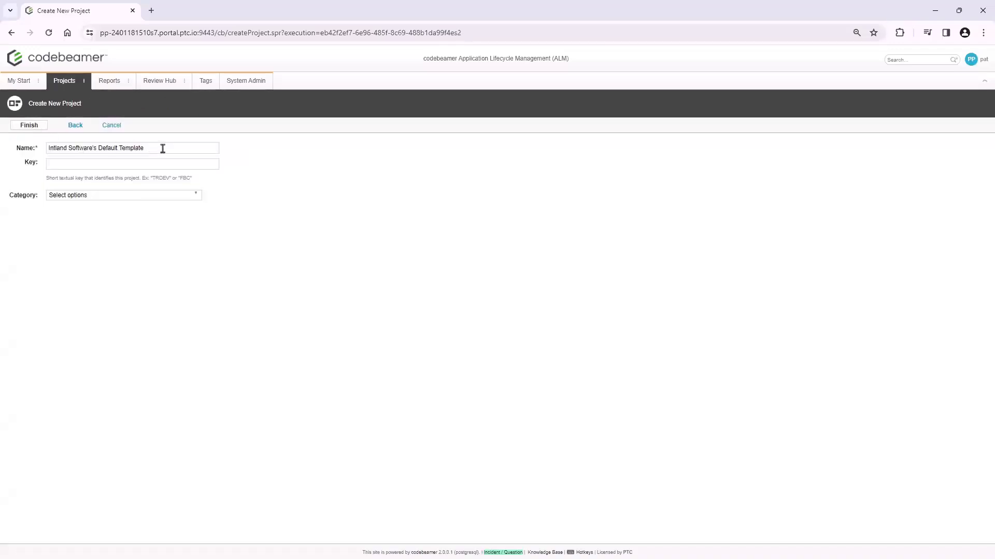
left_click_drag(162, 148, 40, 154)
type("Requiremen")
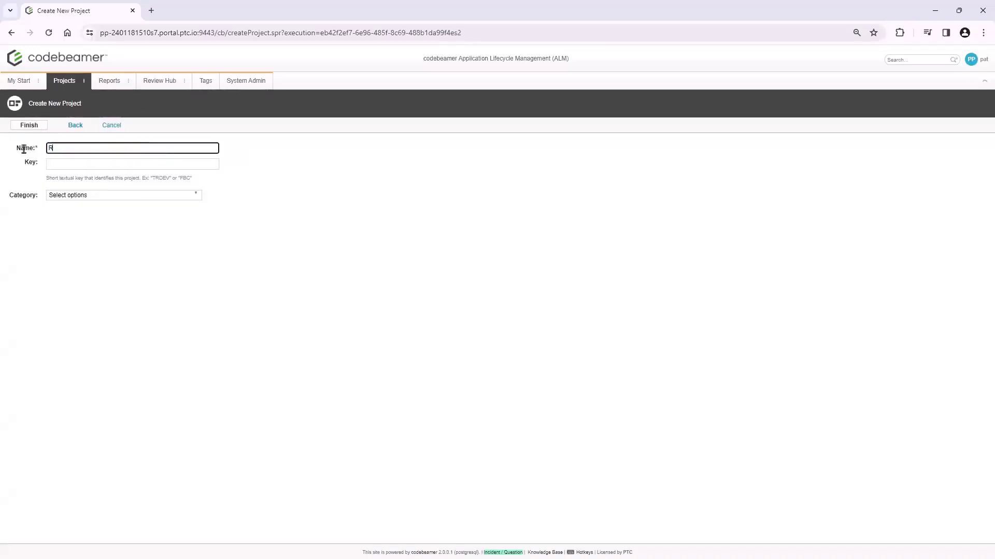
type("ts ManagAement Demo")
left_click(27, 126)
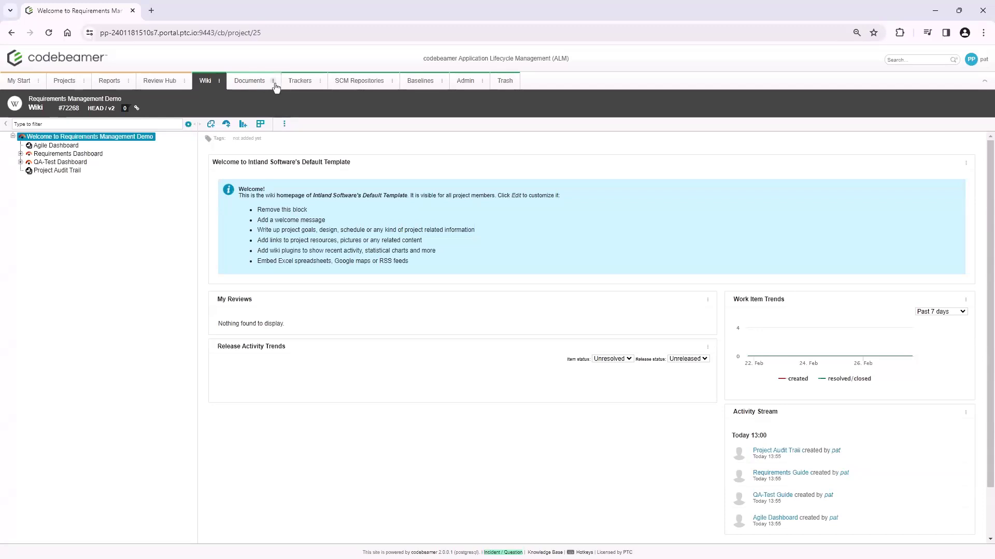
Examine the project's tracker configuration diagram with Risks, Tasks, Change Requests, Bugs and Test Runs included, and close it
left_click(299, 82)
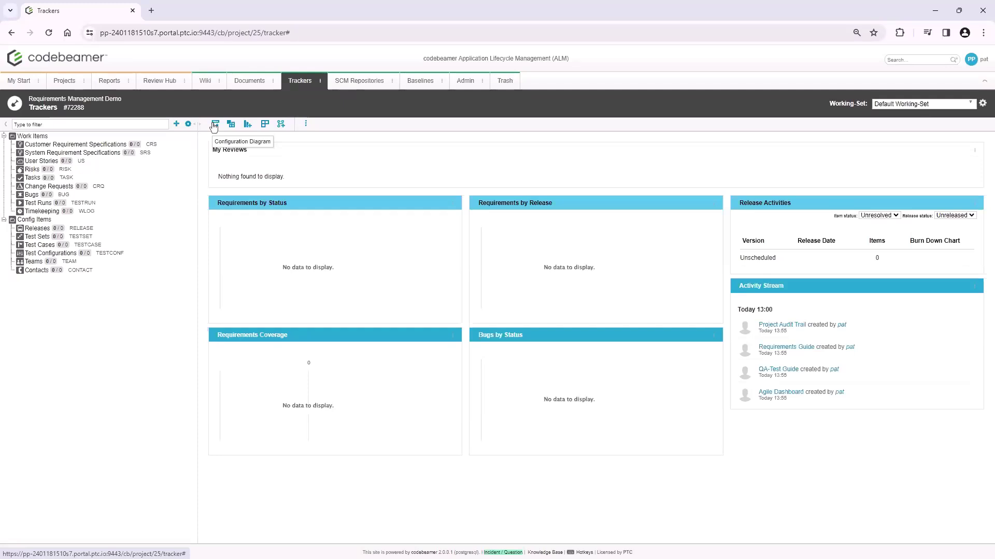
left_click(214, 125)
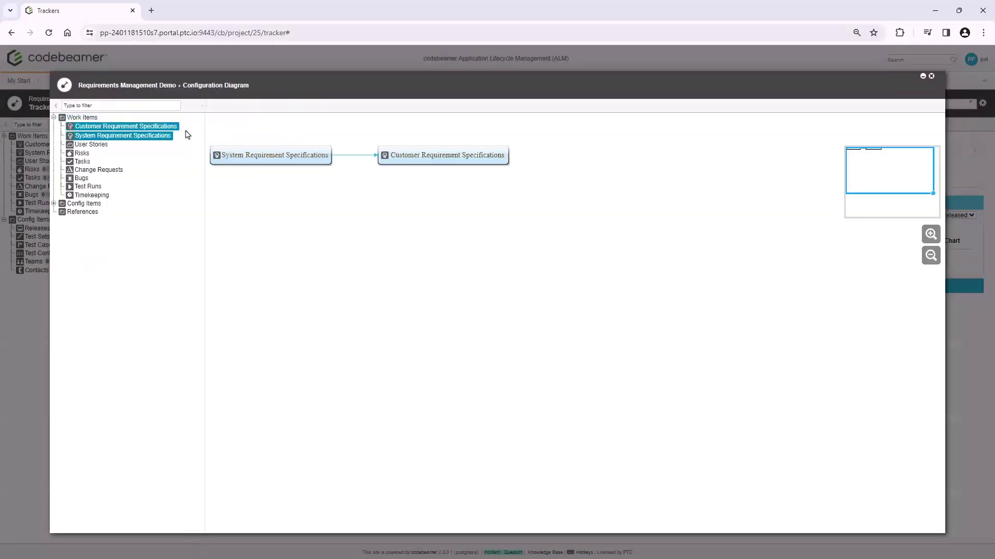
left_click(82, 154)
left_click(82, 163)
left_click(88, 174)
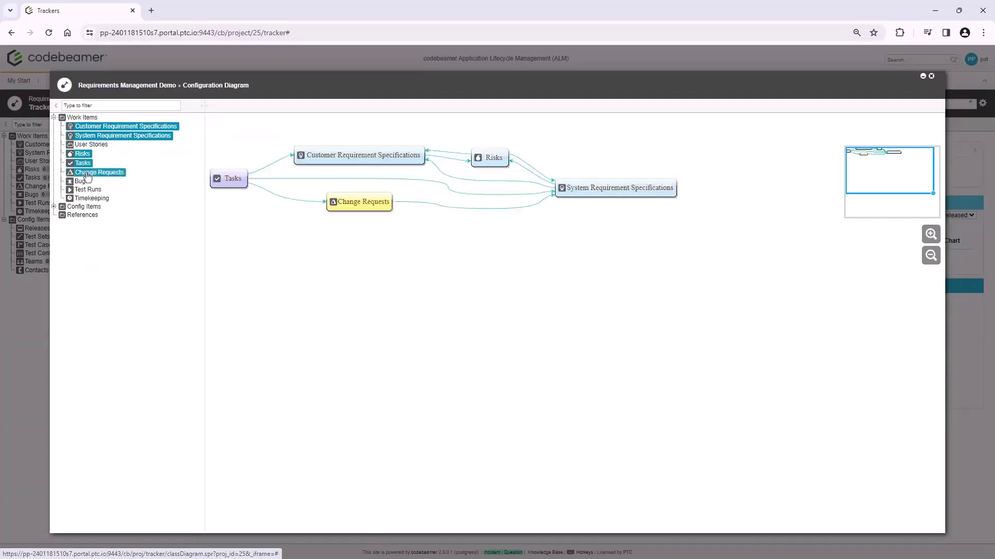
left_click(85, 183)
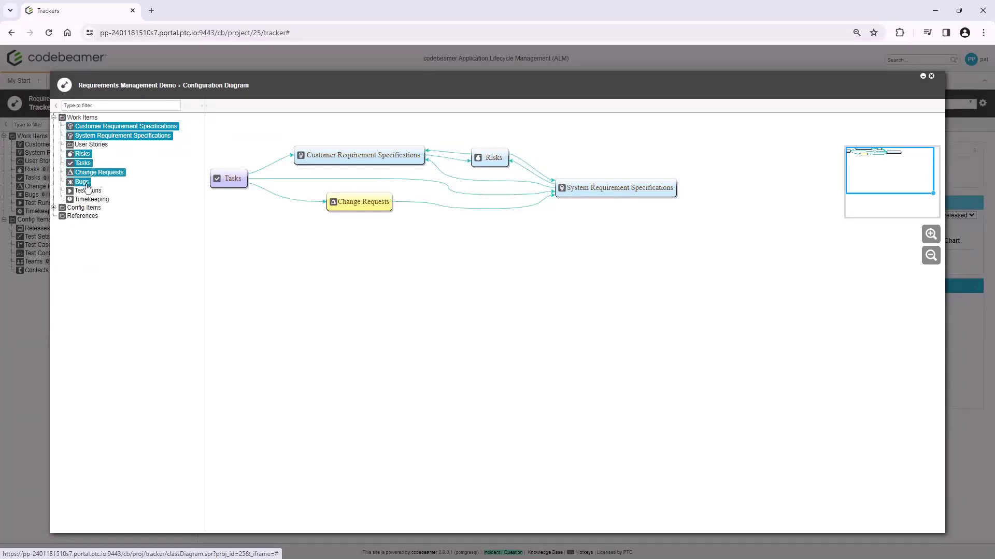
left_click(88, 191)
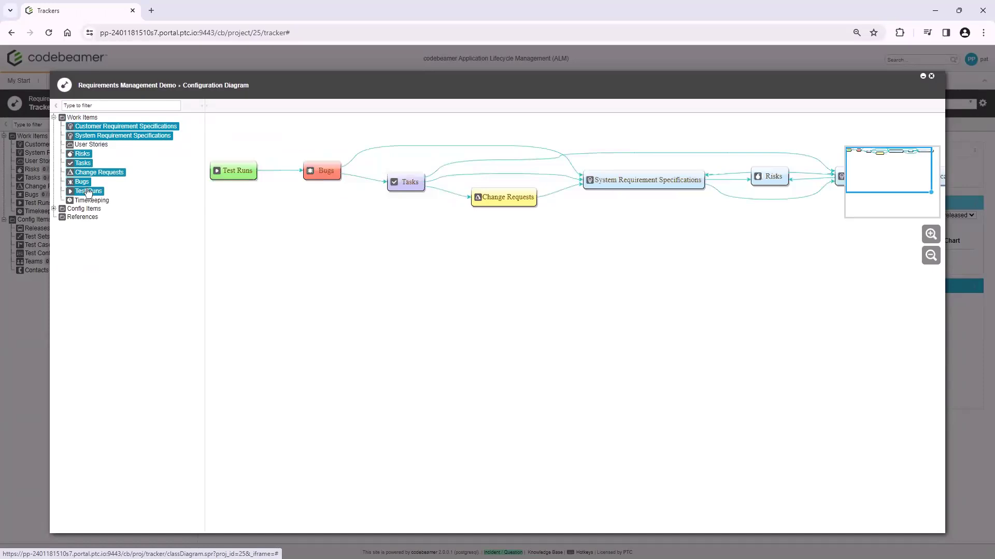
left_click(932, 78)
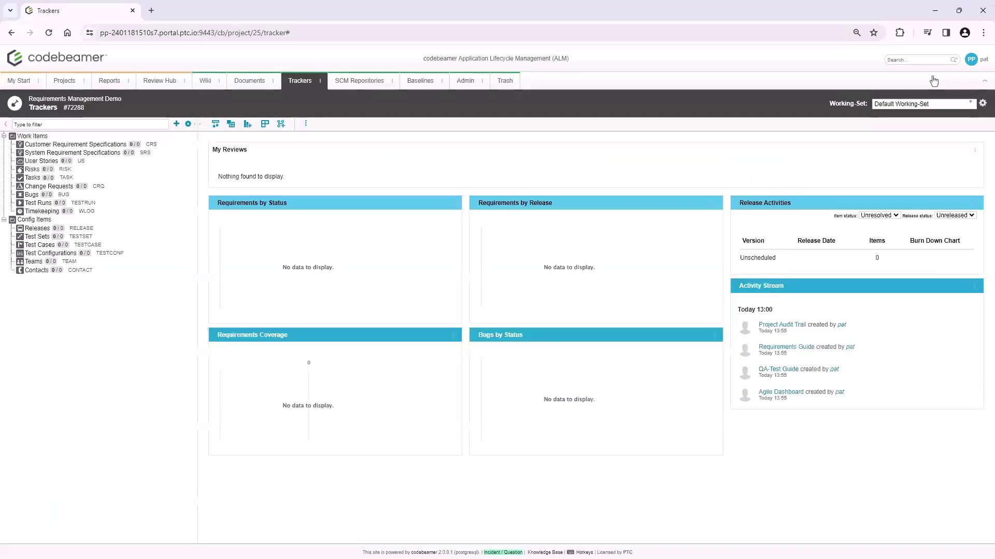
Open the Customer Requirement Specifications tracker and start an item import
left_click(320, 81)
left_click(351, 153)
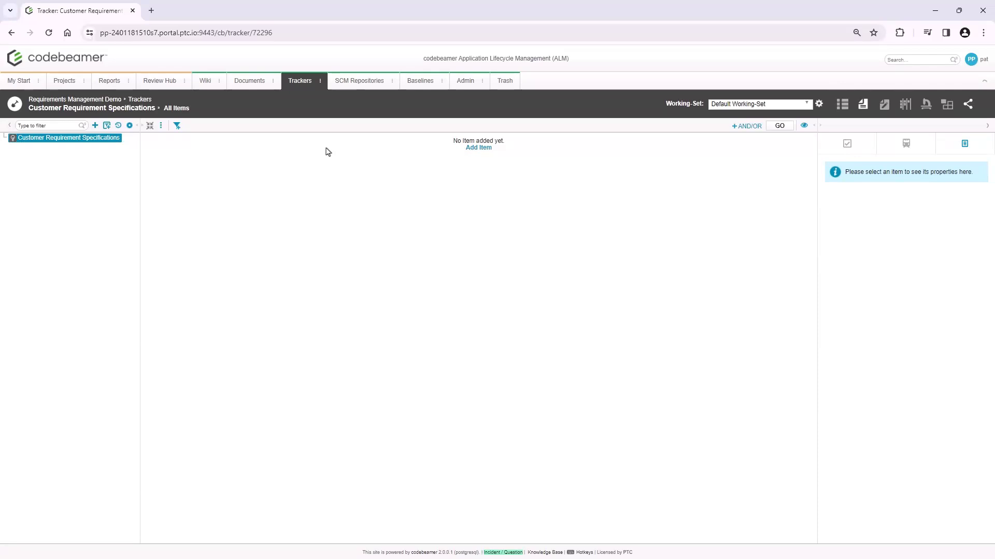
left_click(159, 126)
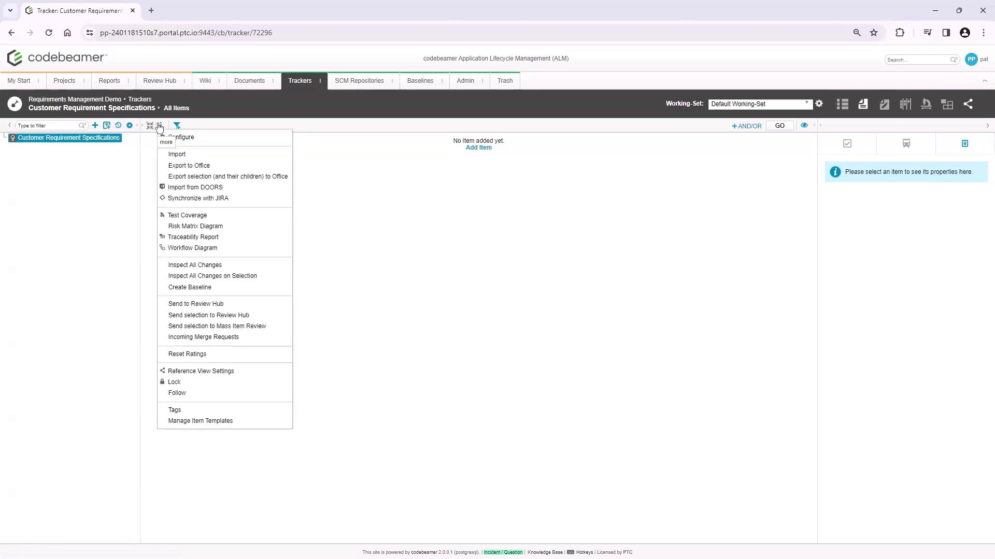
left_click(196, 156)
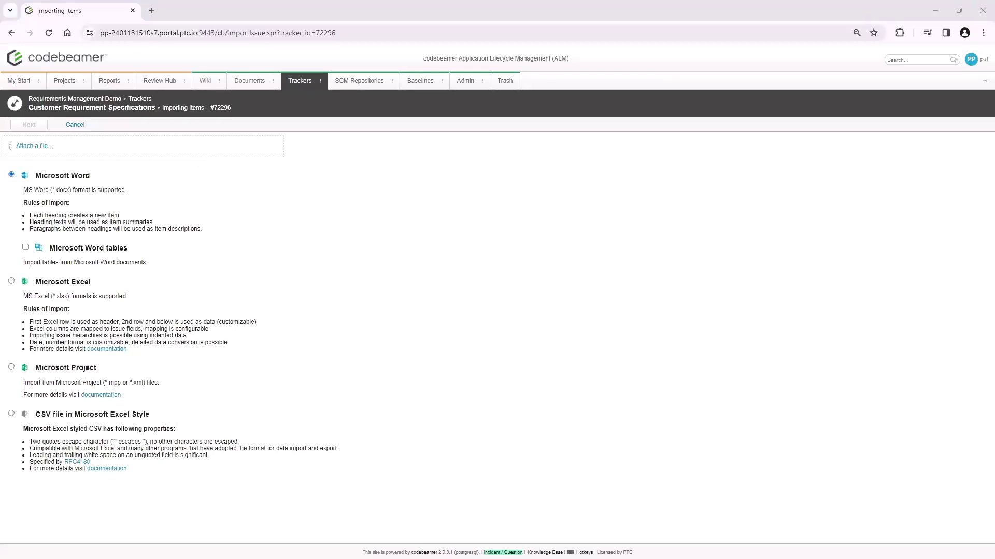
Switch to Word, look through the headings and content of Auto Requirements Documents, and return to the import page
key("alt+Tab")
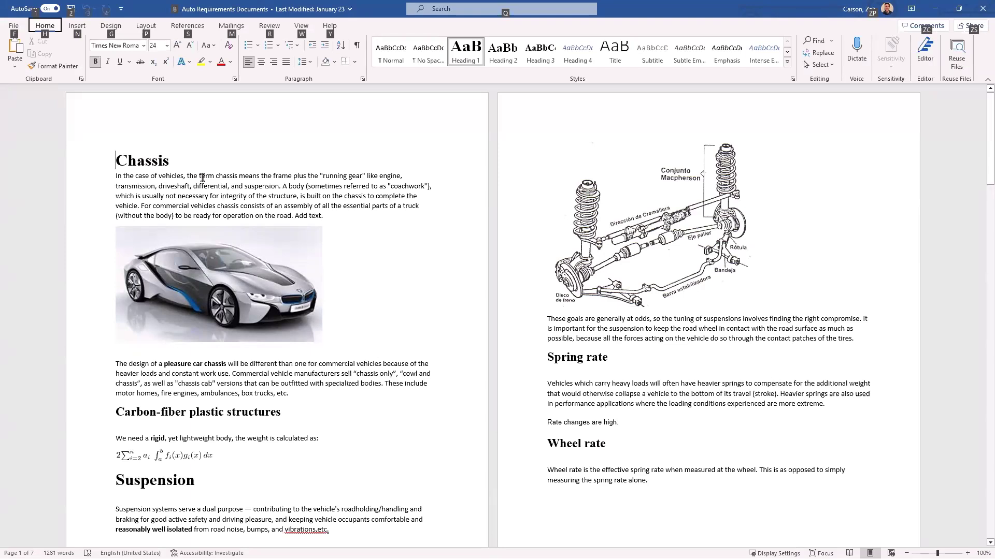
left_click(202, 177)
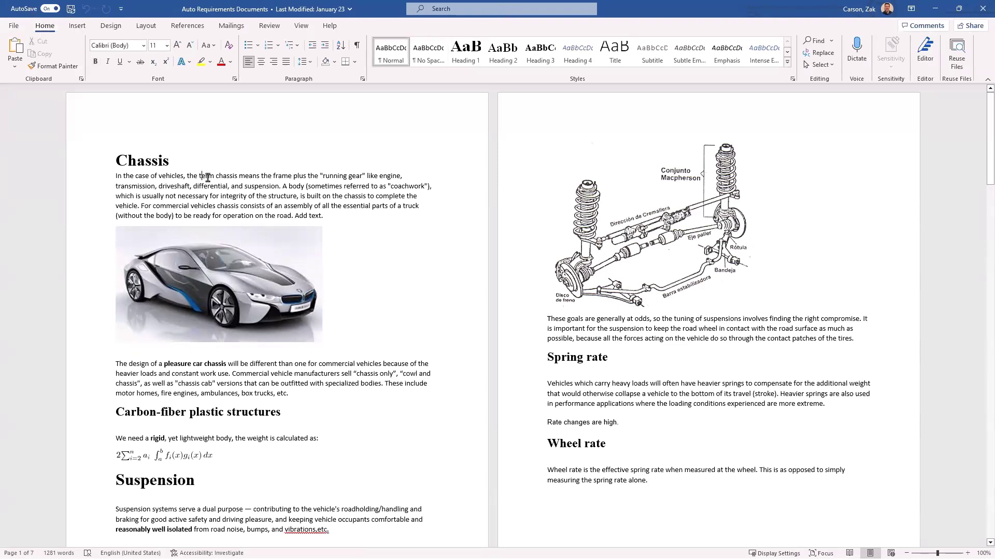
scroll(333, 216, "down", 10)
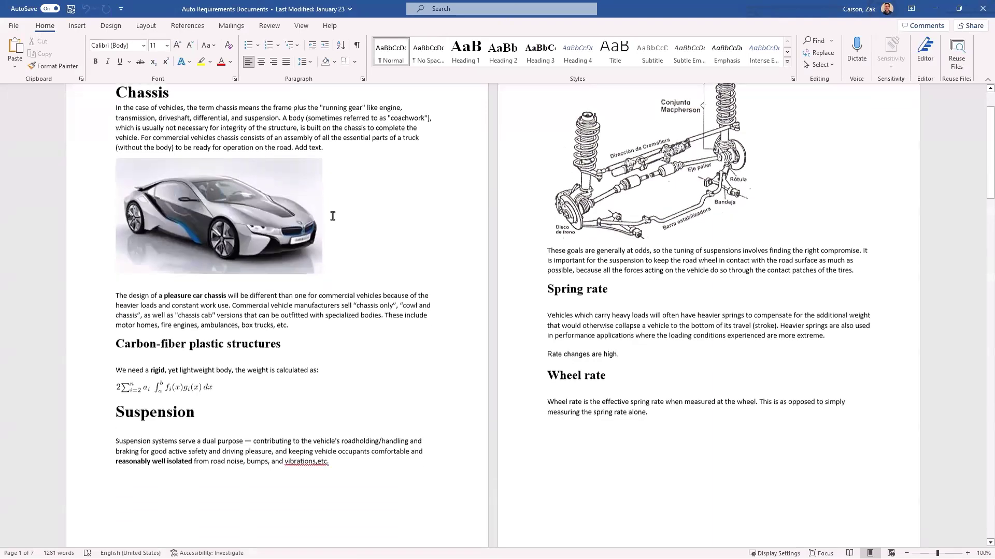
scroll(333, 216, "down", 6)
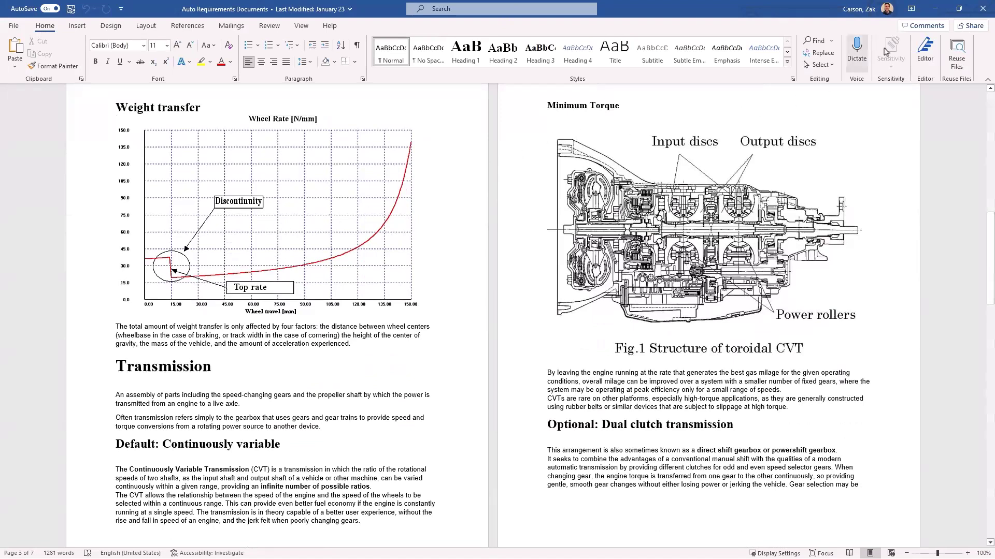
left_click(934, 10)
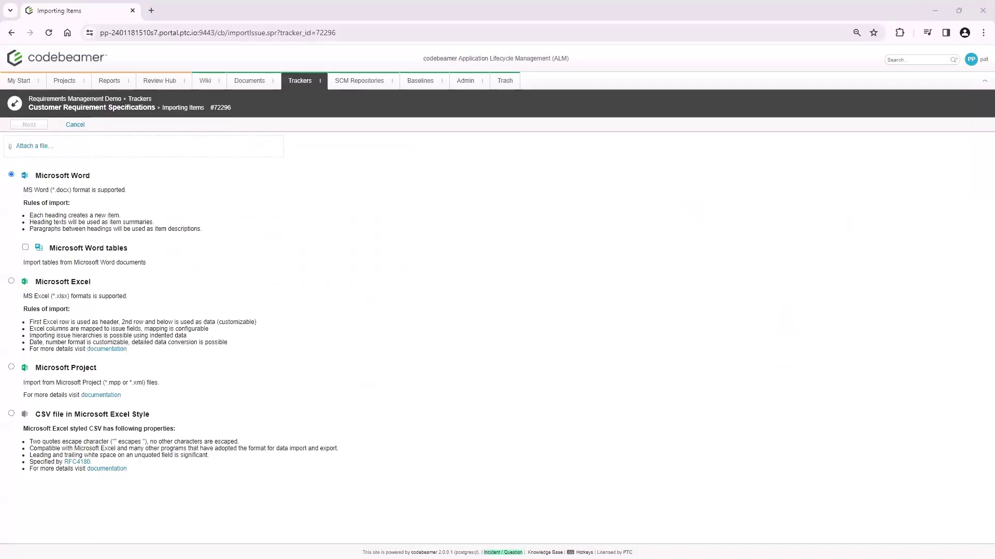
Load Auto Requirements Documents.docx as a Microsoft Word import and limit the current-tracker rule to the Heading 1 Char style
left_click_drag(290, 509, 69, 155)
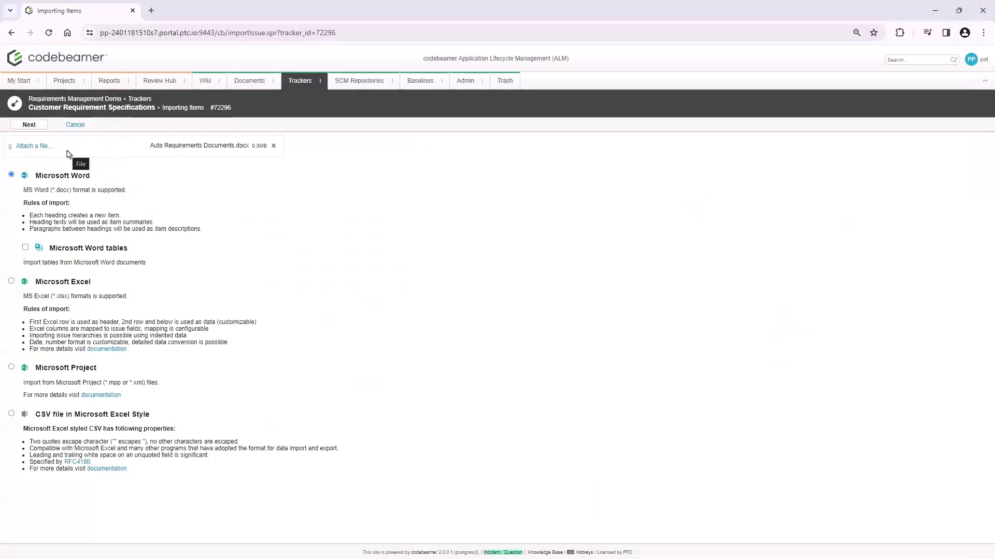
left_click(29, 125)
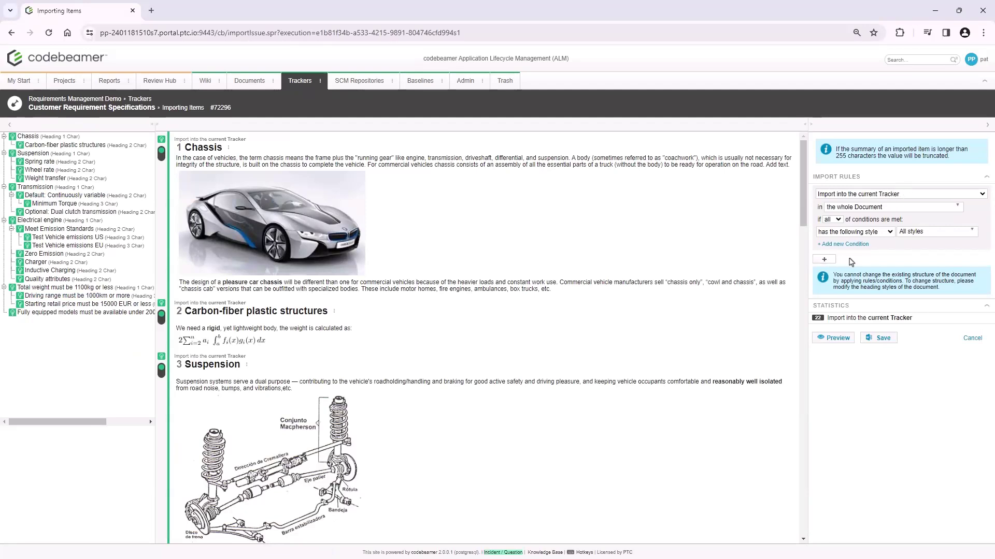
left_click(911, 233)
left_click(898, 256)
left_click(898, 285)
left_click(899, 285)
left_click(849, 267)
Add an import rule sending Heading 2 Char content of the whole document to System Requirement Specifications
left_click(824, 260)
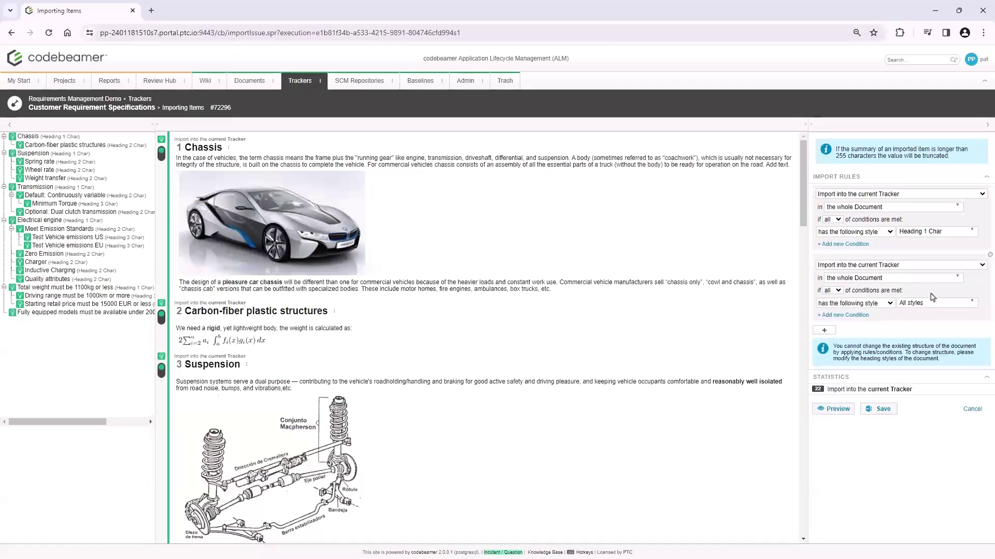
left_click(927, 265)
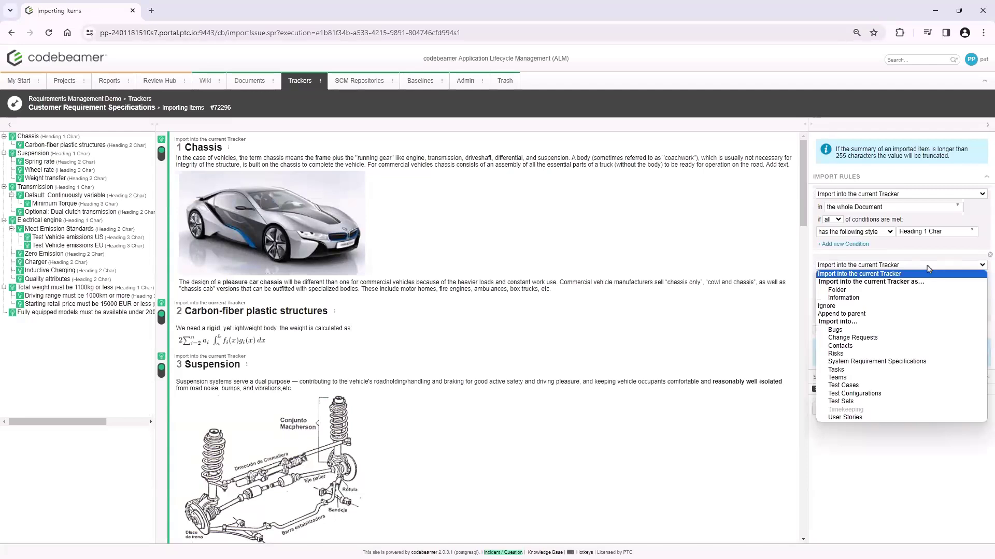
left_click(904, 364)
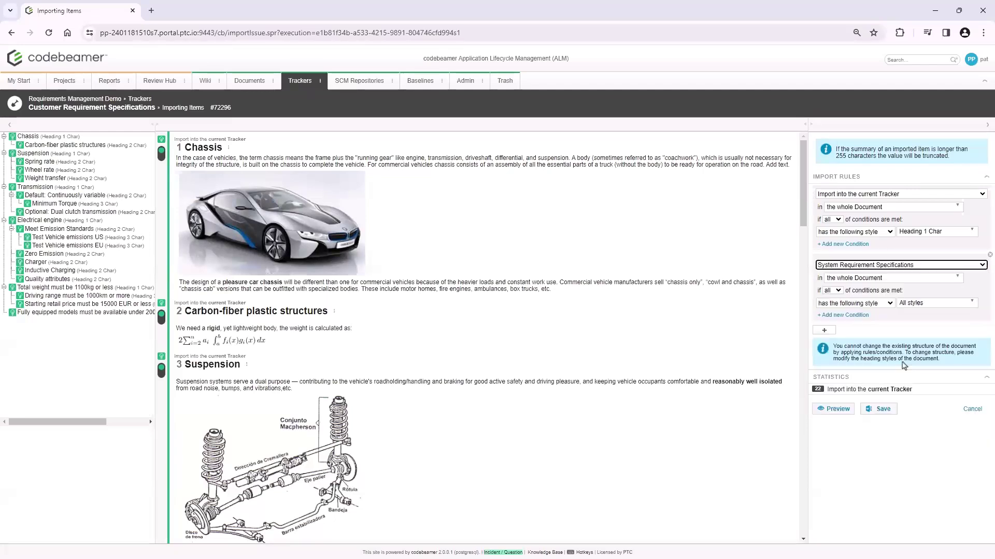
left_click(931, 307)
left_click(925, 332)
left_click(925, 357)
Add a third import rule sending Heading 3 Char content of the whole document to Test Cases
left_click(824, 331)
left_click(891, 337)
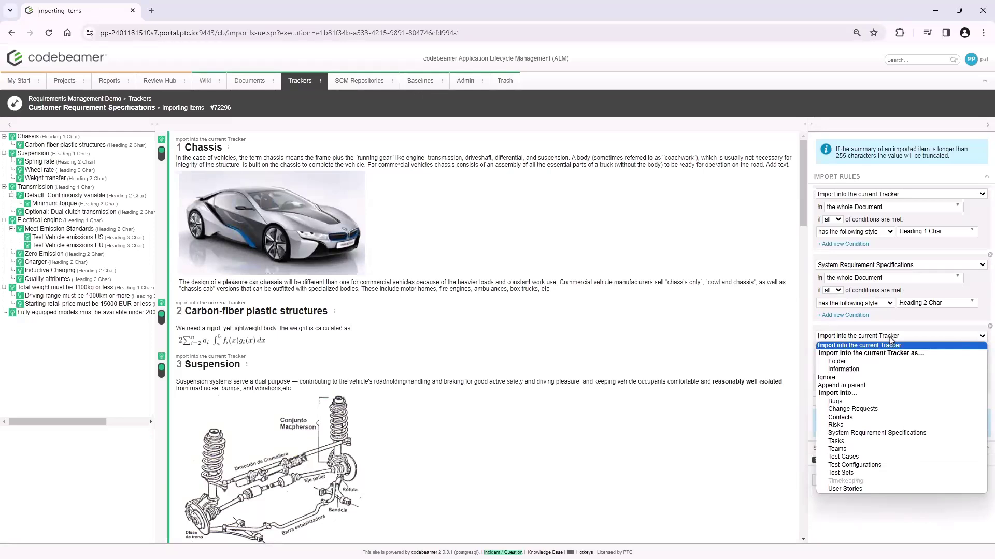
left_click(904, 456)
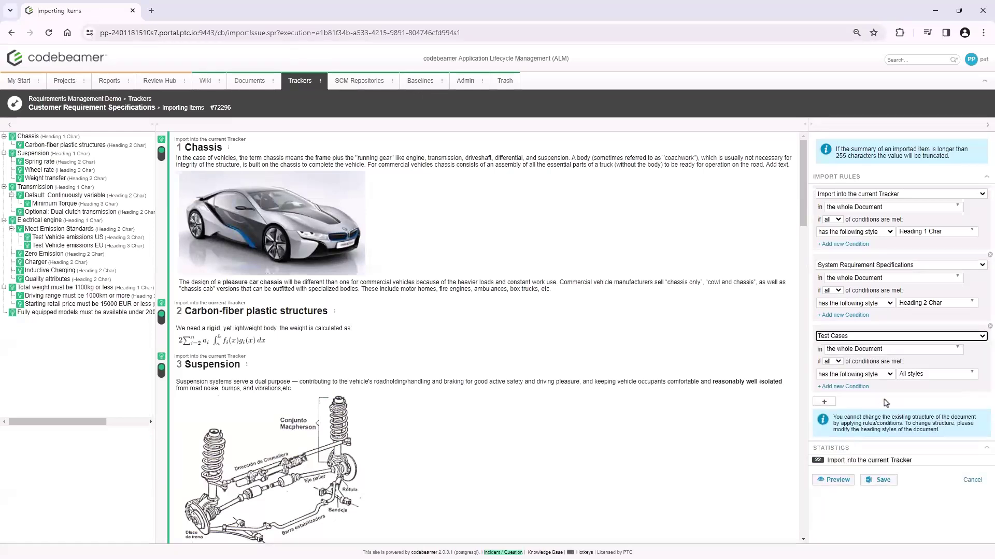
left_click(918, 375)
left_click(908, 427)
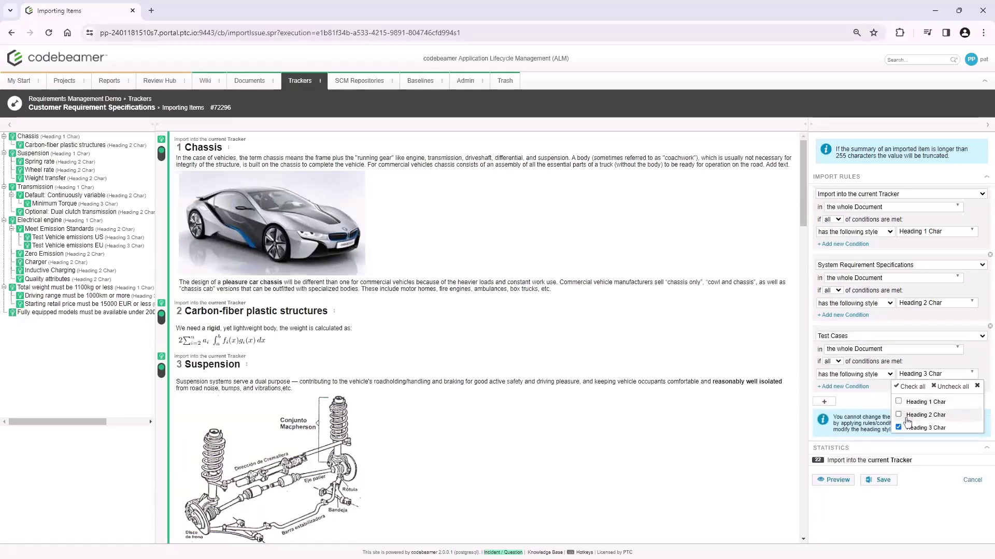
left_click(893, 510)
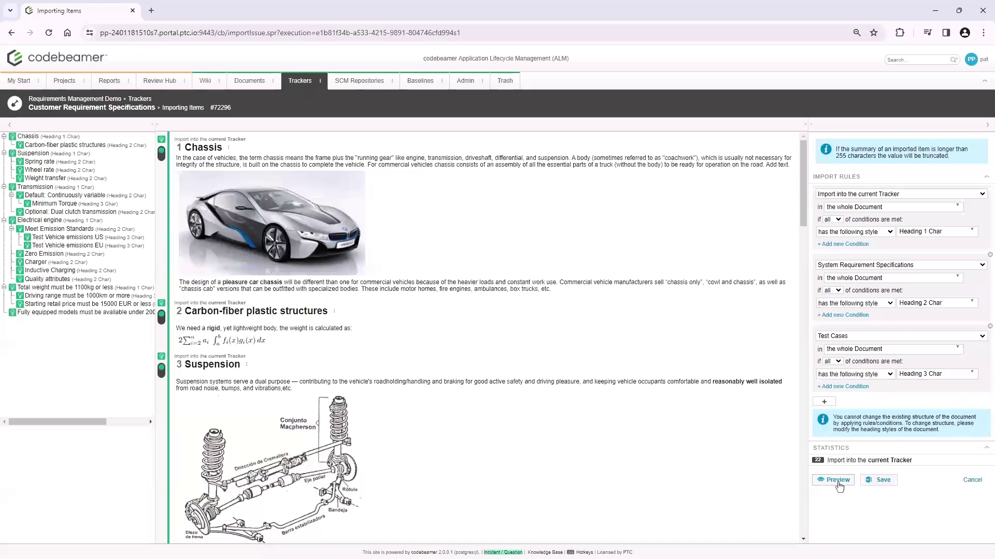
Preview the rule assignments, save the import, and show the details of the imported Chassis requirement
left_click(835, 480)
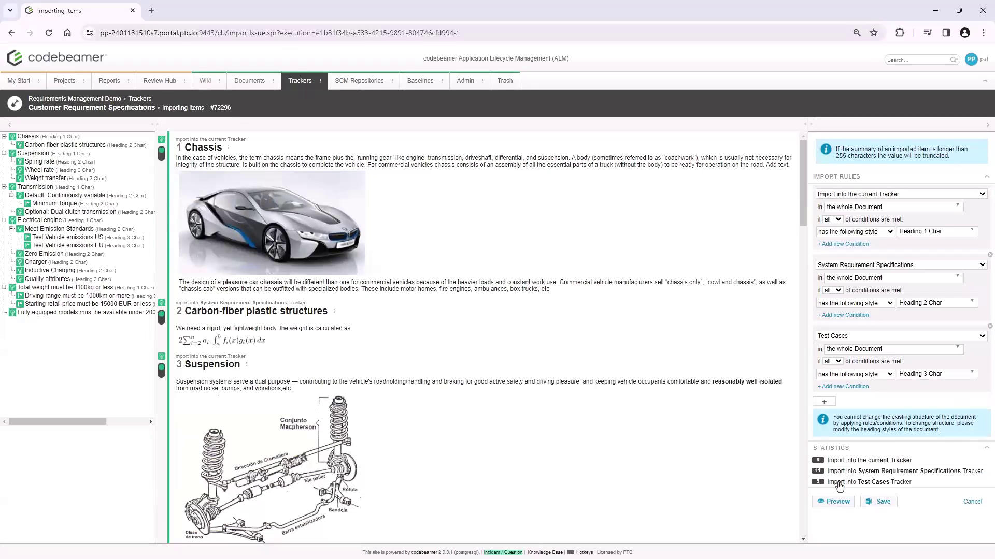
left_click(886, 506)
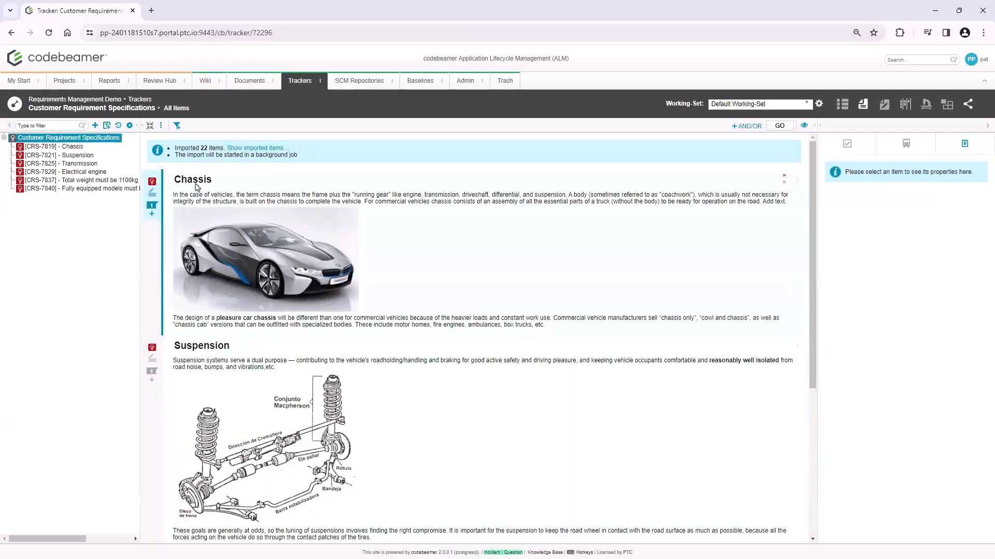
left_click(75, 149)
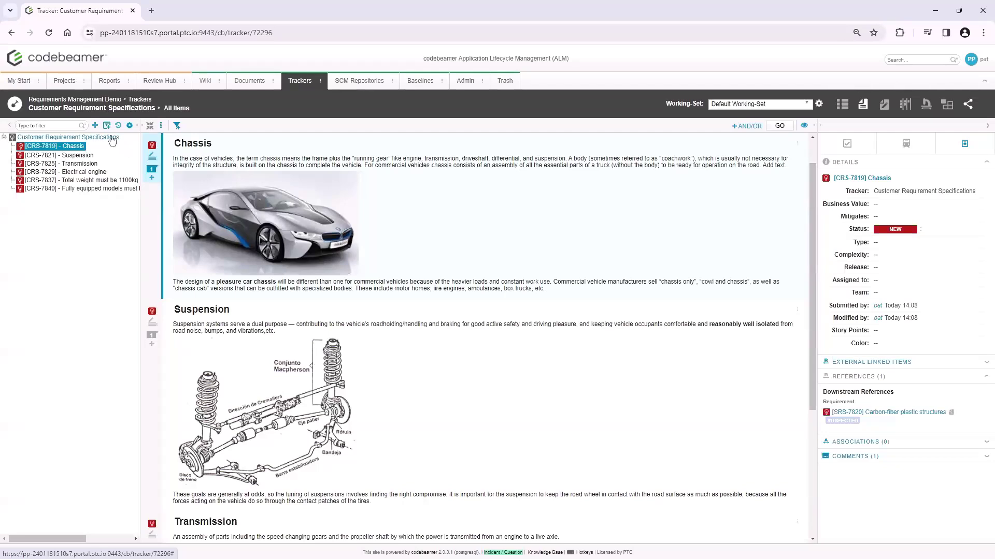
Add a customer requirement titled "New Customer Requirement" with the description "TBD" and save it
left_click(96, 126)
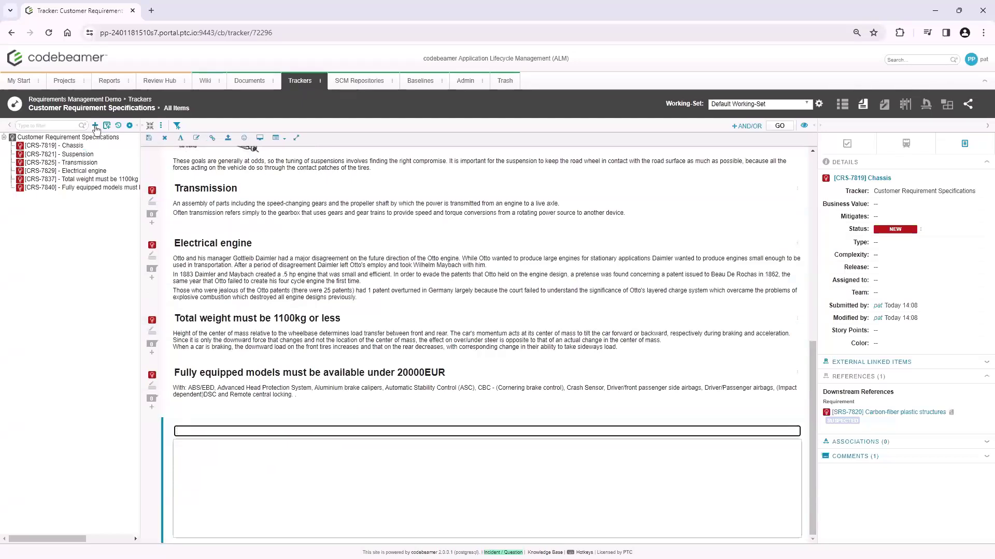
type("New Customer Requirement")
key("Tab")
type("TBD")
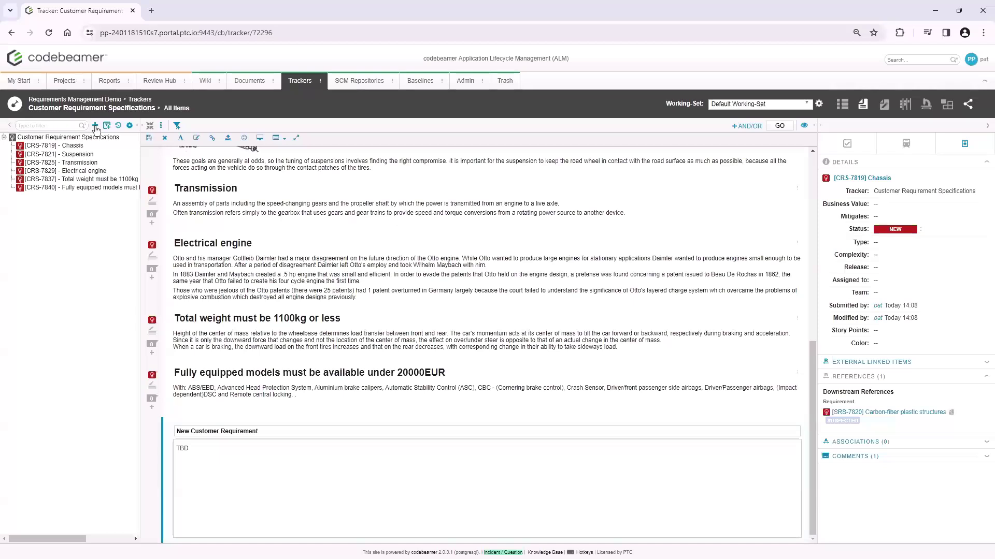
left_click(148, 138)
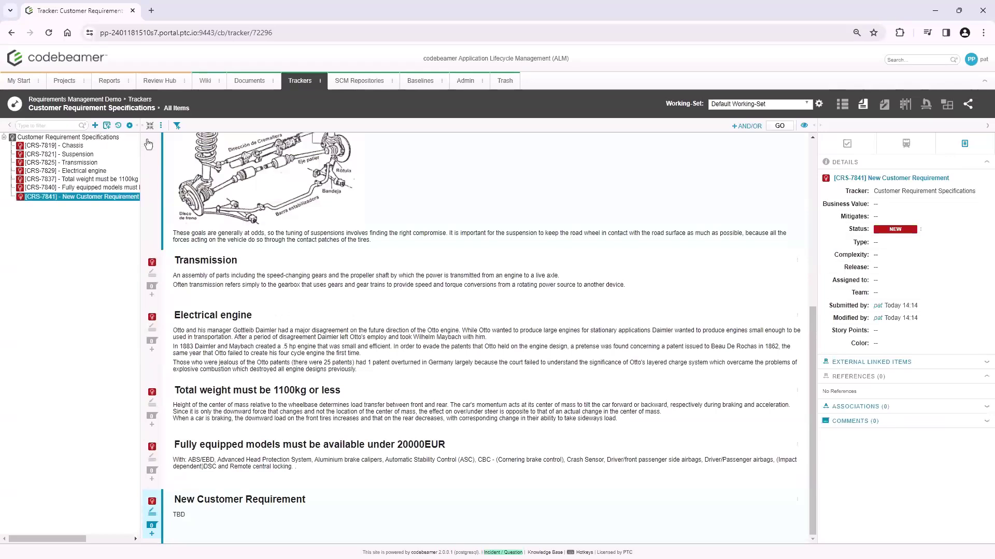
Start a downstream System Requirement Specifications item from the New Customer Requirement and title it "New System Requirement"
left_click(152, 535)
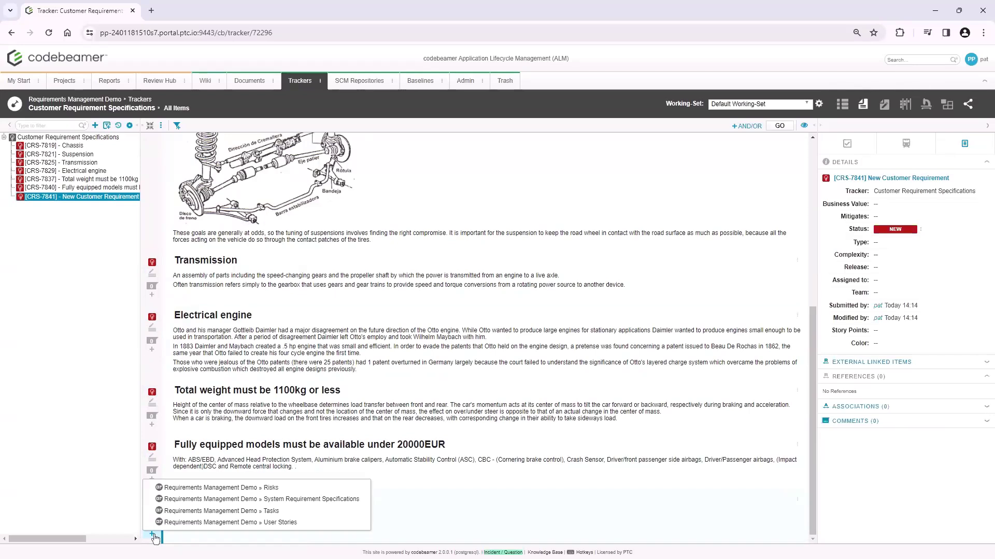
left_click(200, 503)
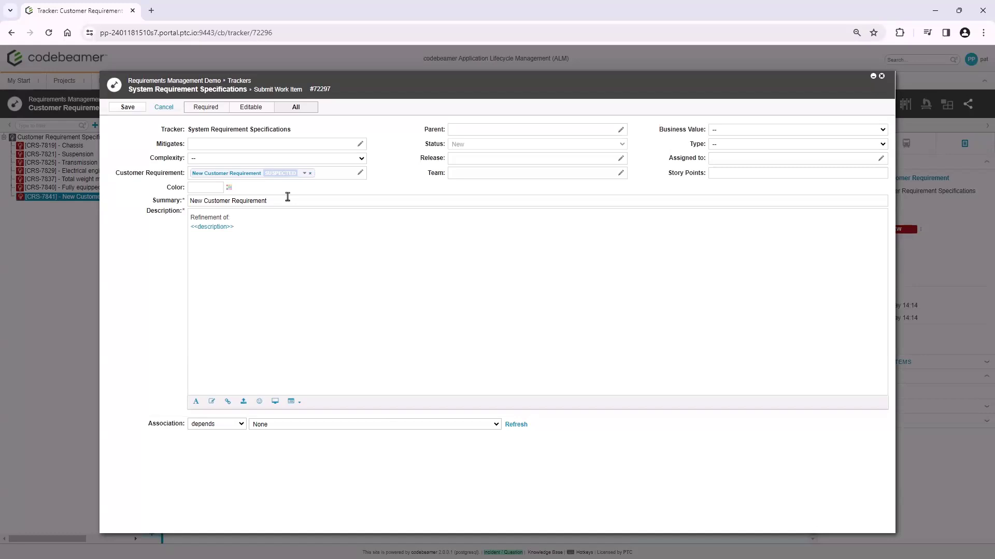
left_click_drag(287, 196, 204, 203)
type("ys")
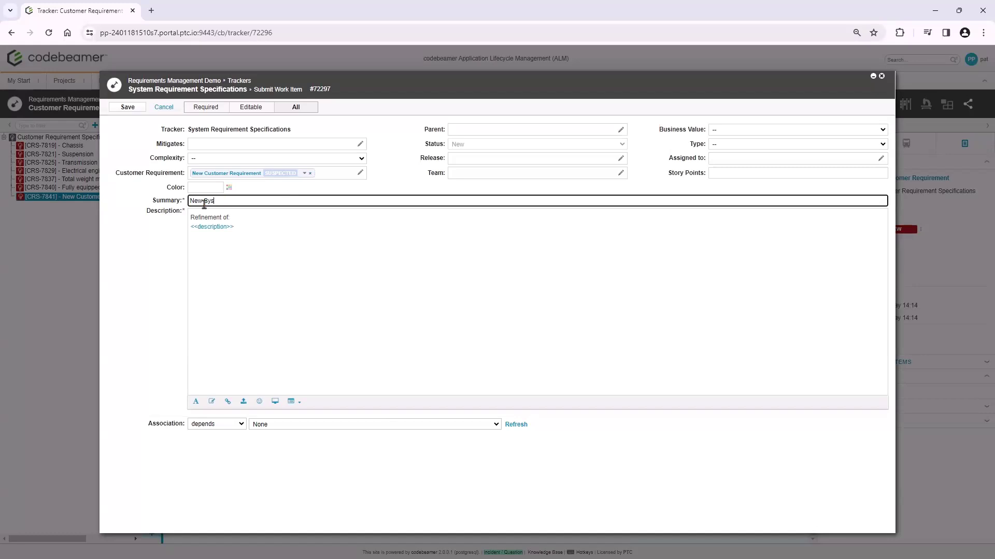
type("tem Requirement")
key("Tab")
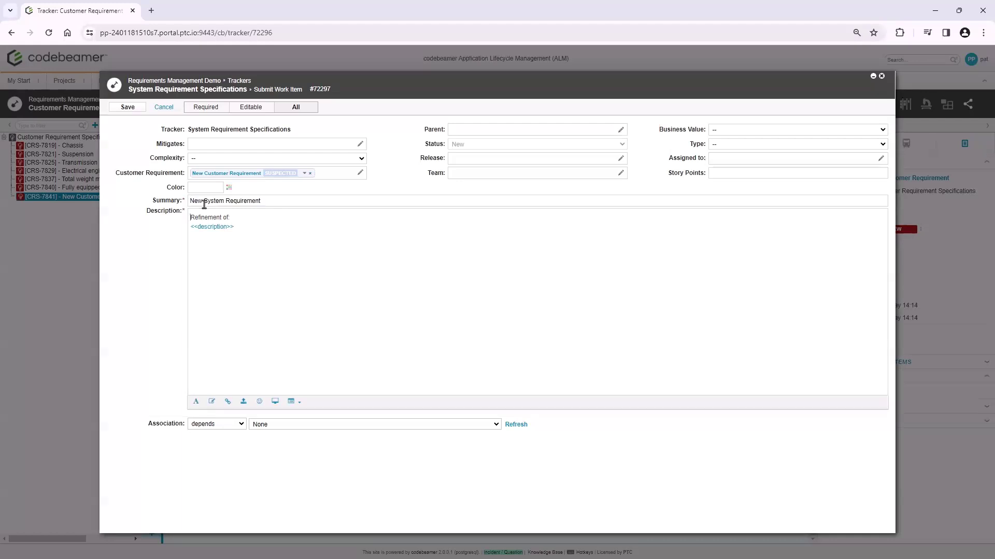
Replace the system requirement's description with "TBD", assign it to the program manager's account, and save it
left_click_drag(243, 228, 192, 215)
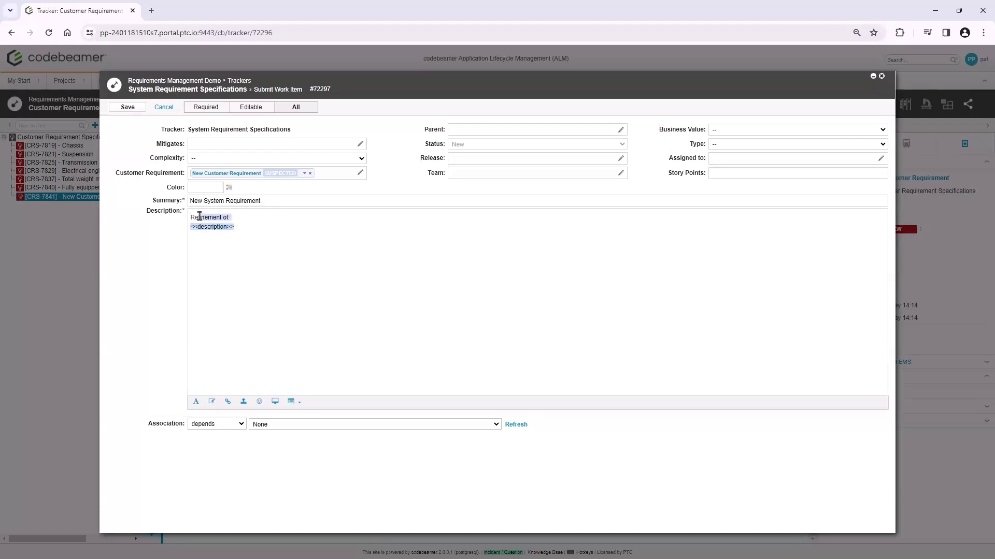
key("BackSpace")
type("TBD")
left_click(725, 159)
type("pat")
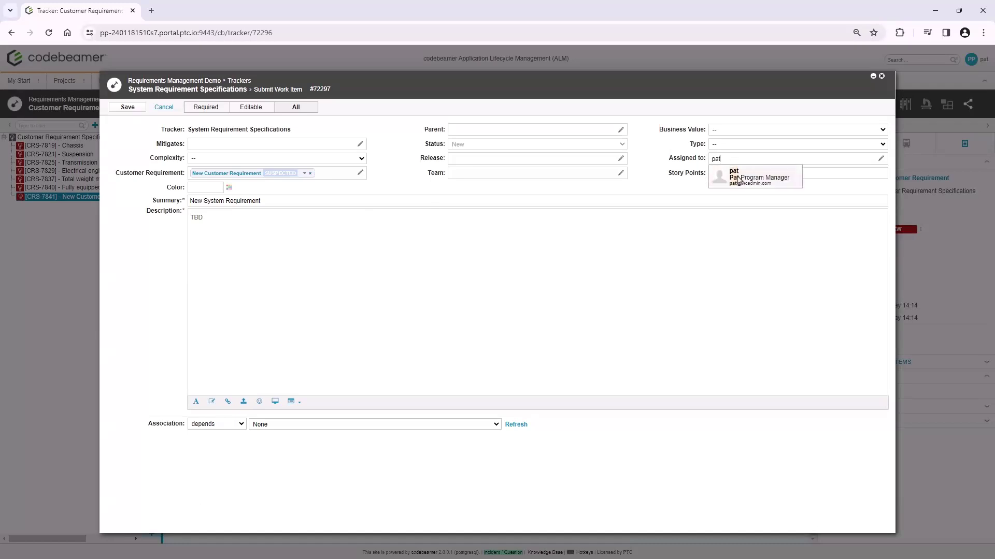
left_click(737, 177)
left_click(140, 111)
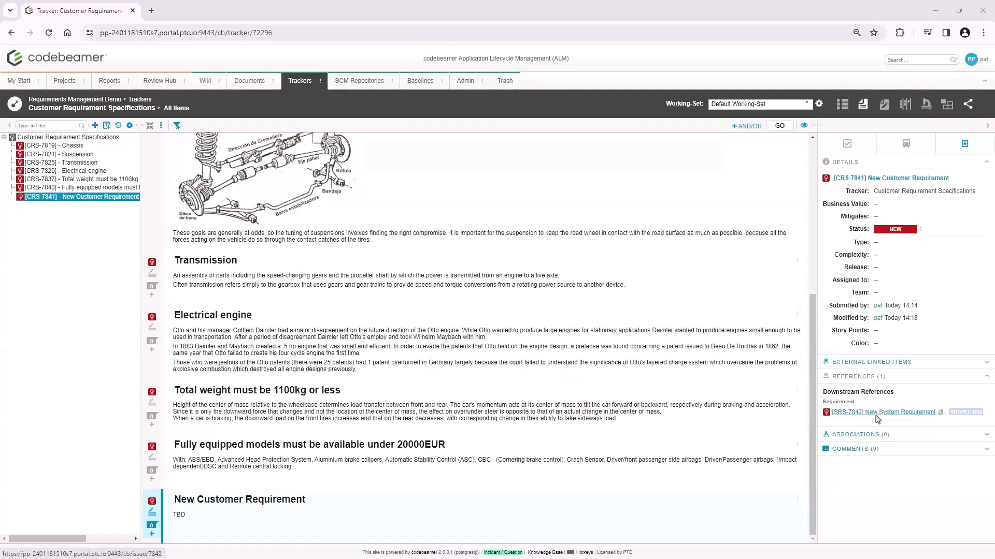
Set the New Customer Requirement's type to Functional, save the change, and reload the page
left_click(887, 244)
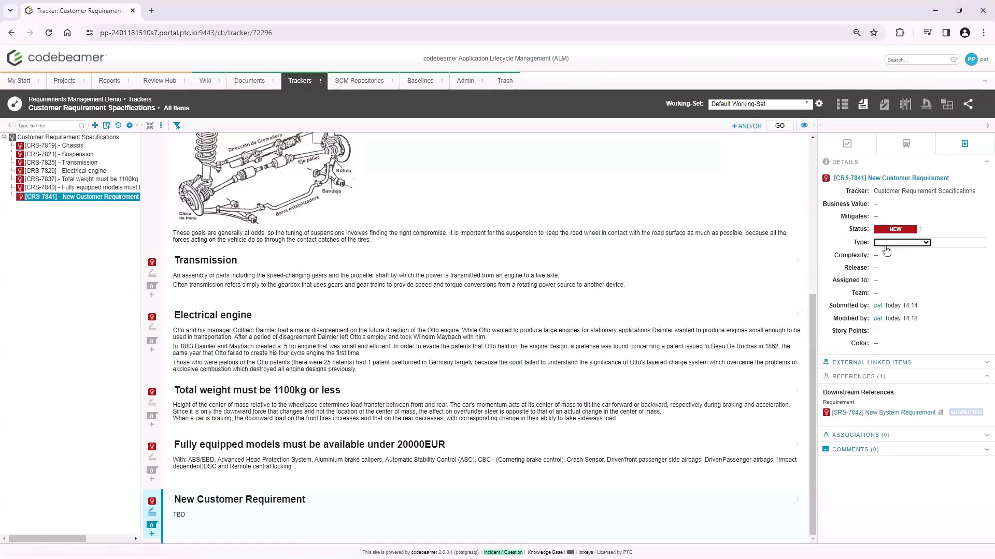
left_click(886, 244)
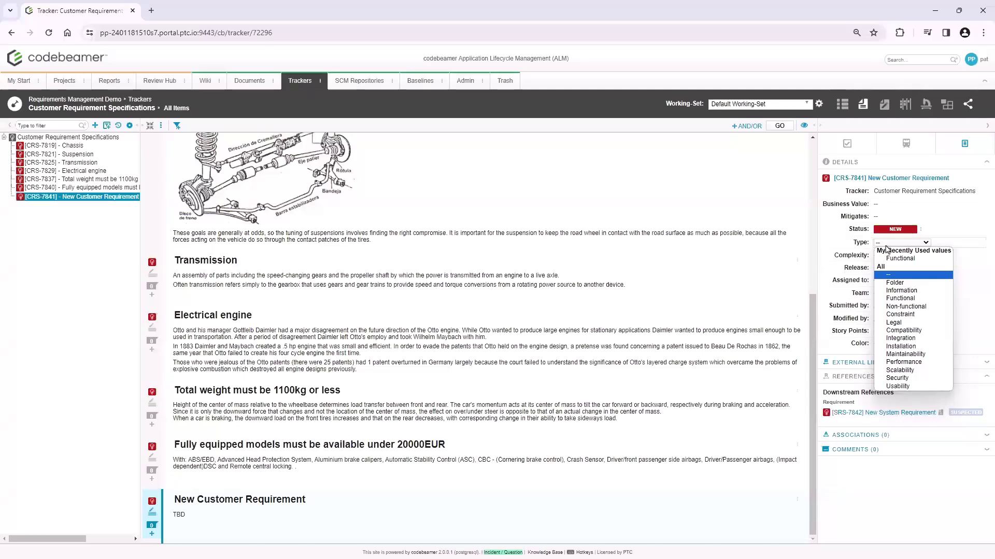
left_click(895, 297)
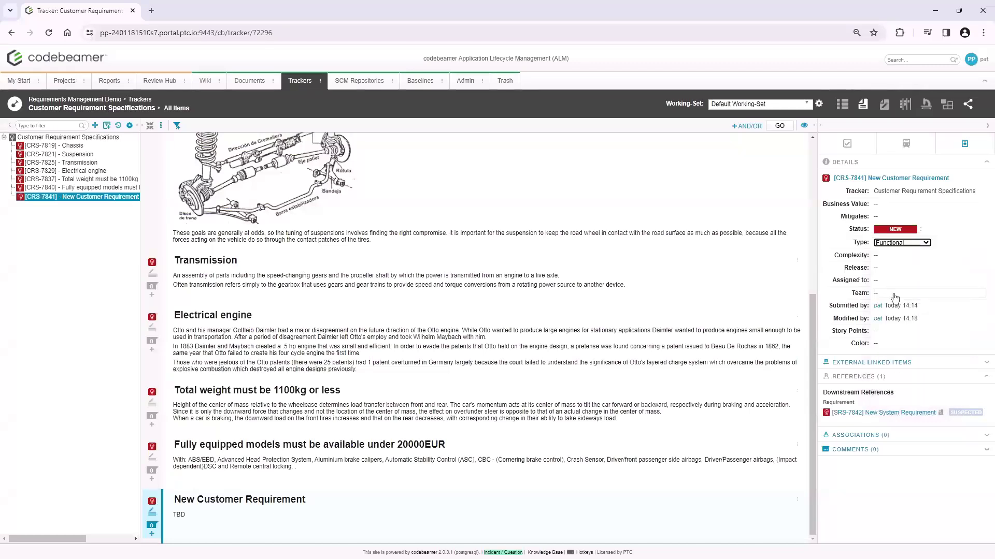
left_click(827, 289)
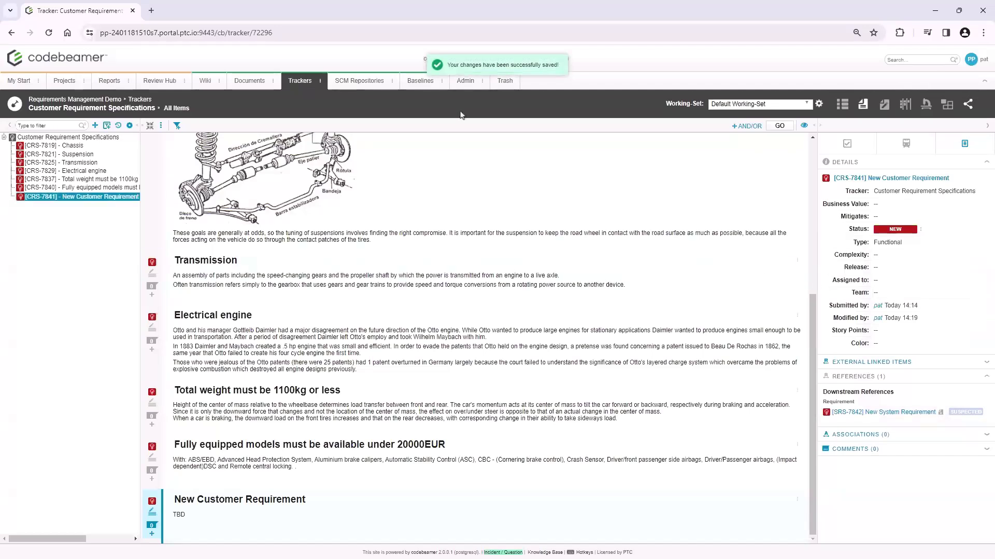
left_click(49, 36)
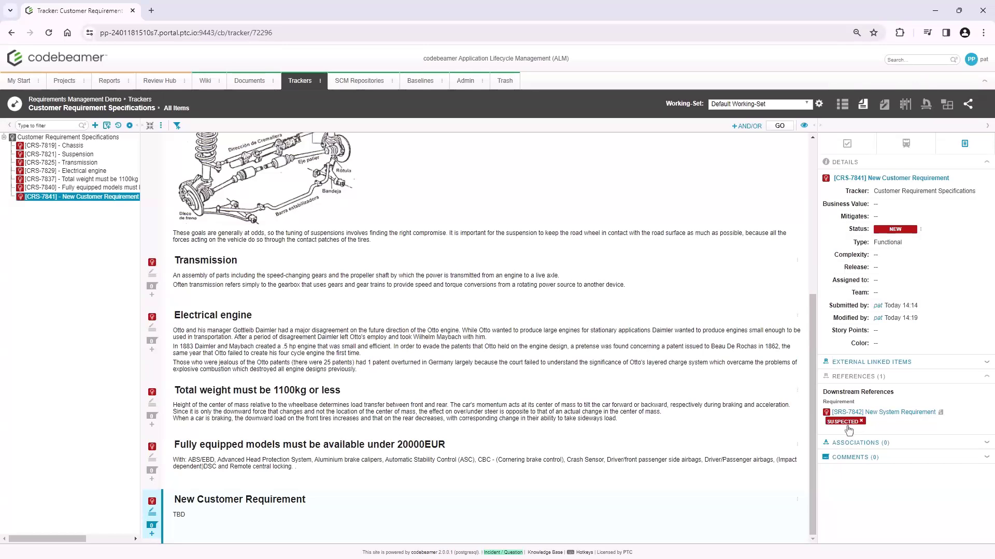
Review the suspected link's merge differences and the customer requirement's changes, and close the comparison without saving
left_click(847, 427)
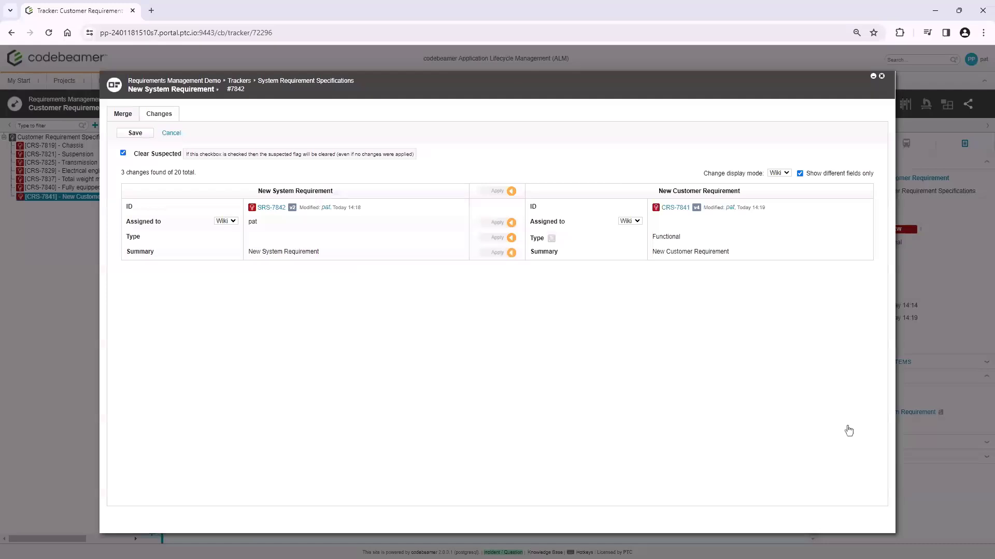
left_click(163, 116)
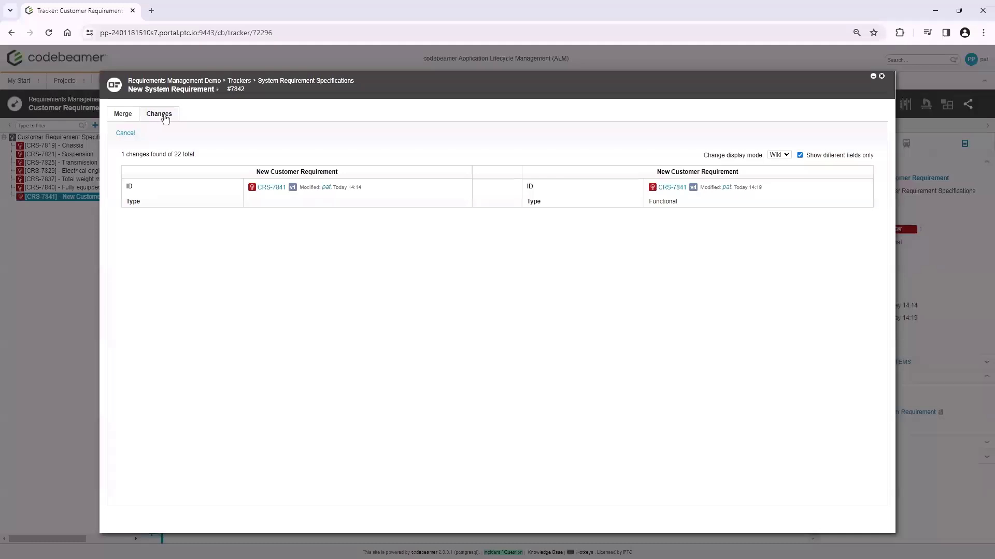
left_click(126, 134)
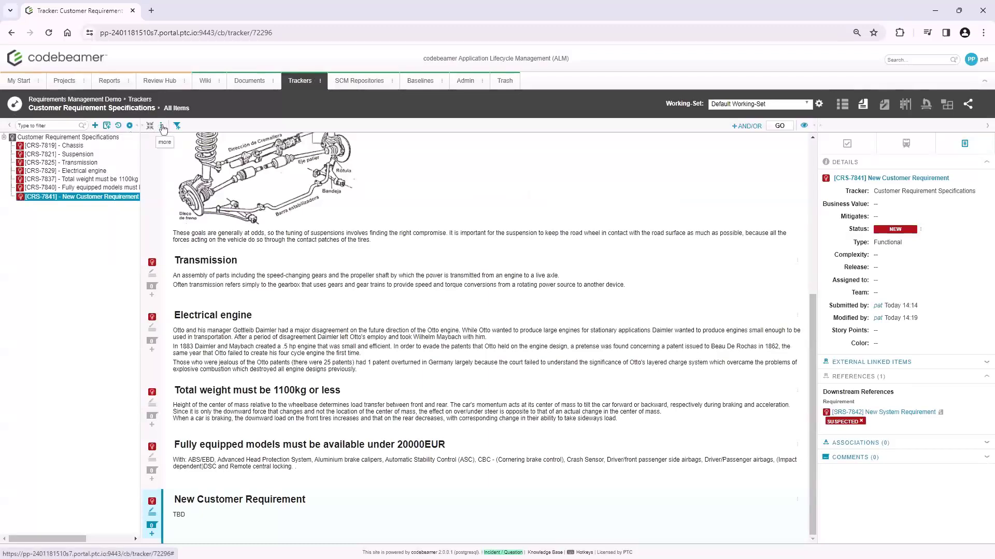
Switch the customer requirements to the table view and export them as a Round-trip Excel Export including descriptions
left_click(843, 105)
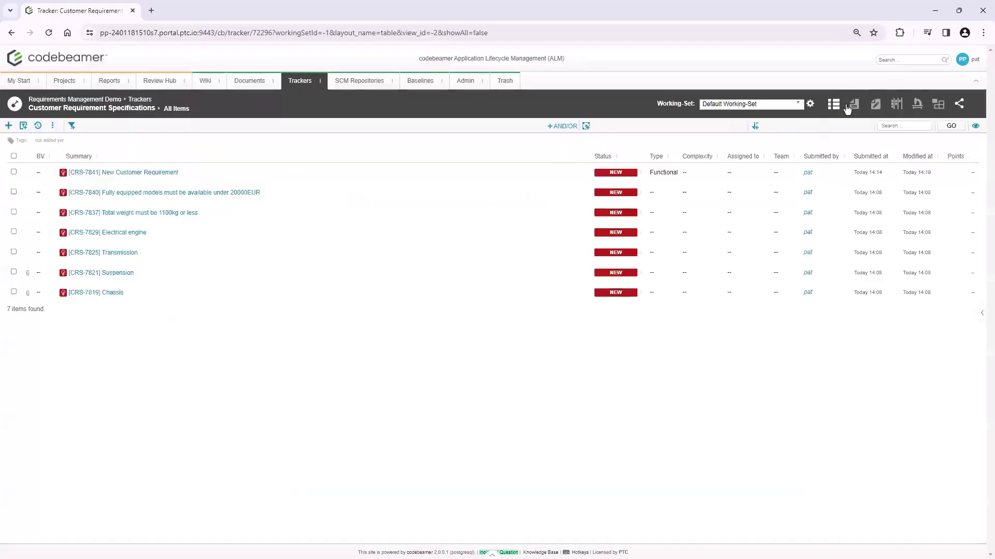
left_click(52, 128)
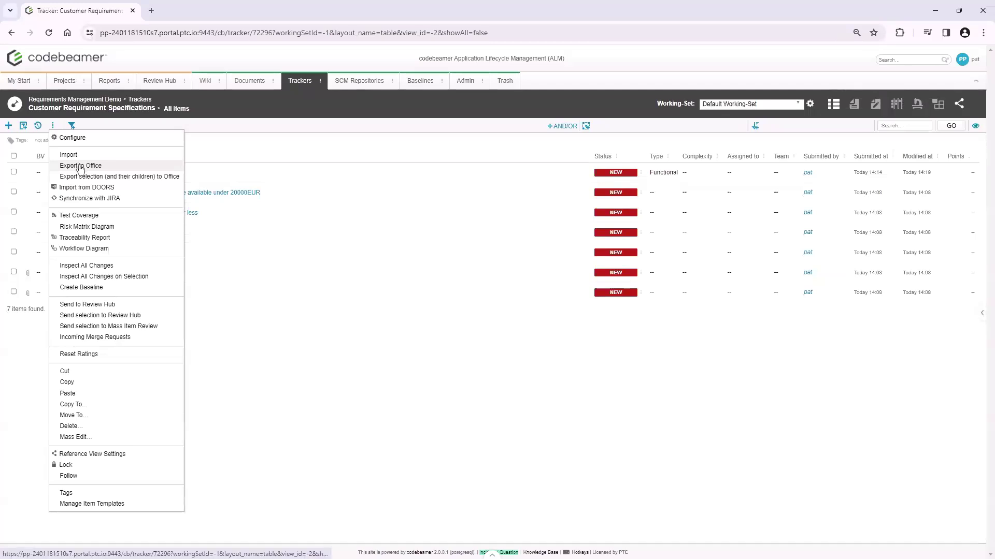
left_click(80, 167)
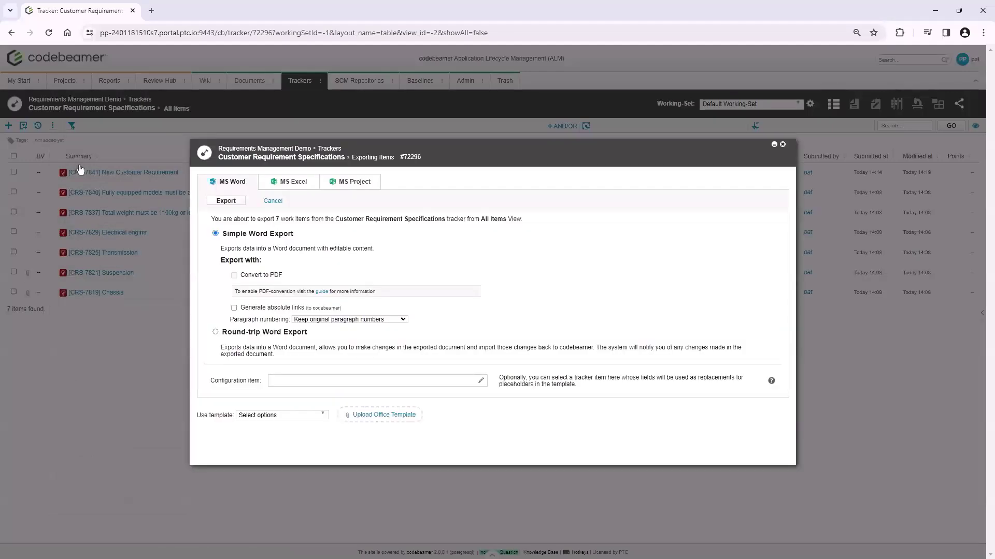
left_click(300, 184)
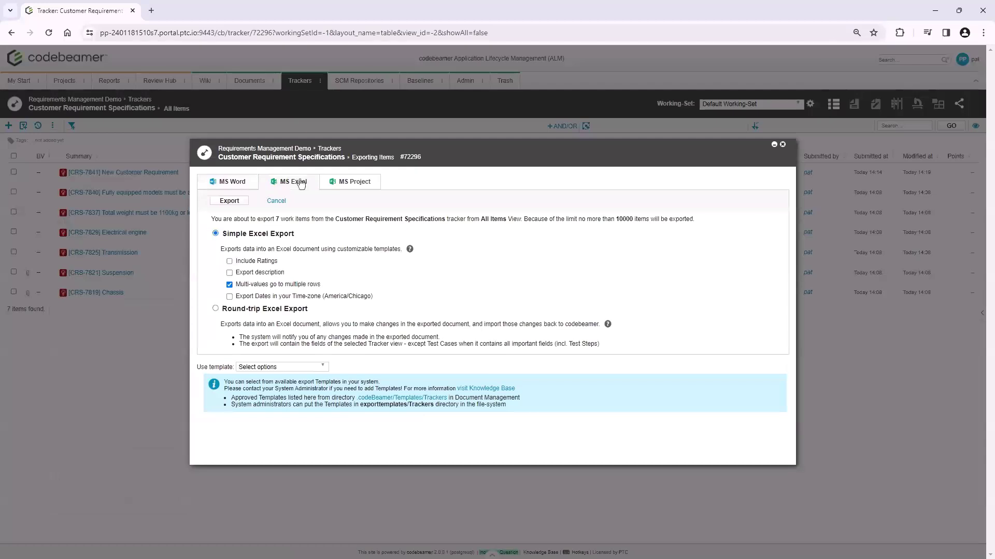
left_click(214, 309)
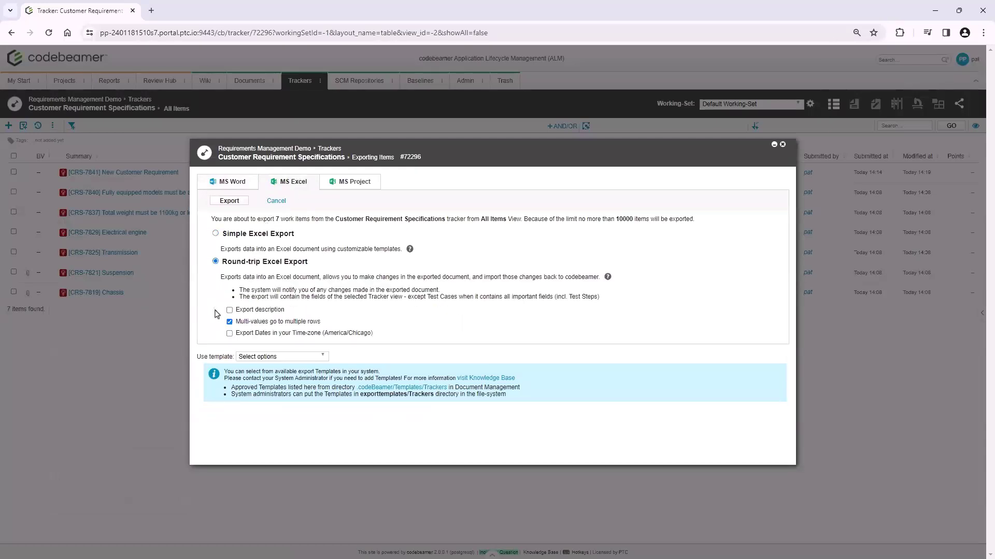
left_click(229, 311)
left_click(230, 201)
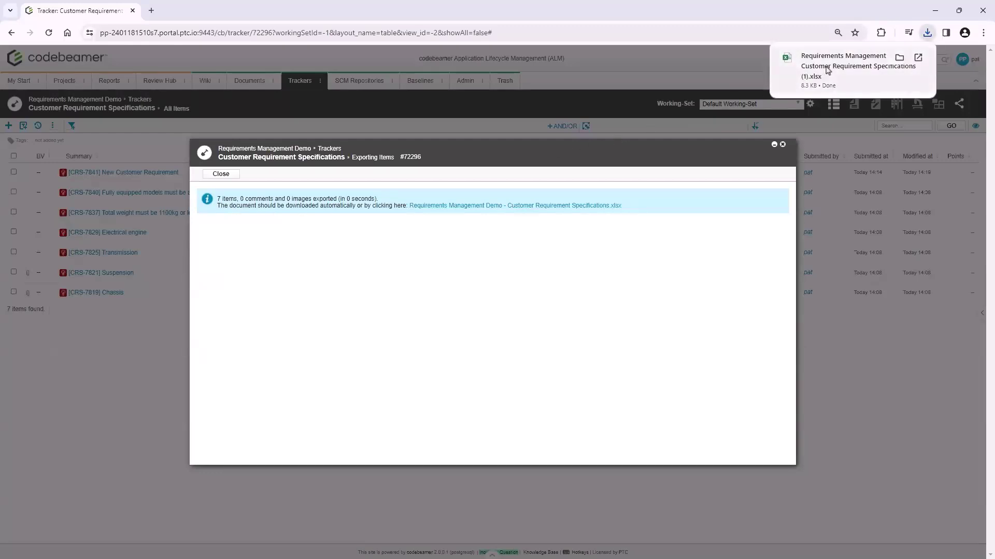
Open the exported customer requirements workbook in Excel, maximize its window, and enable editing
left_click(828, 70)
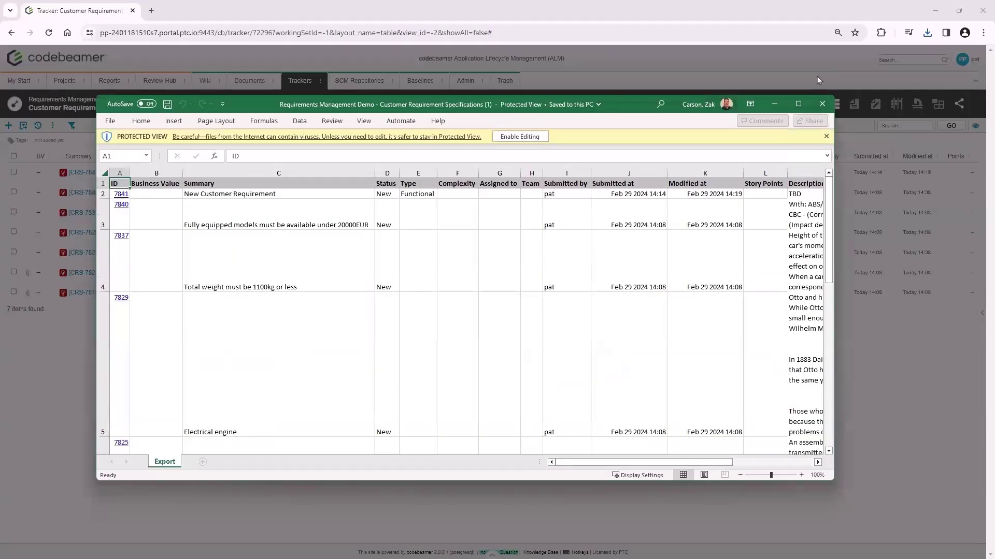
mouse_move(800, 104)
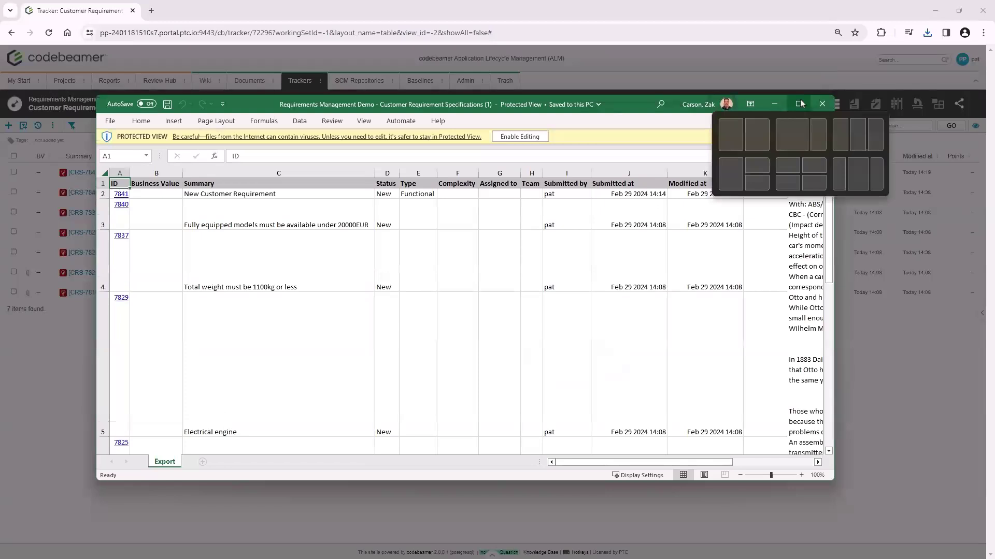
left_click(800, 103)
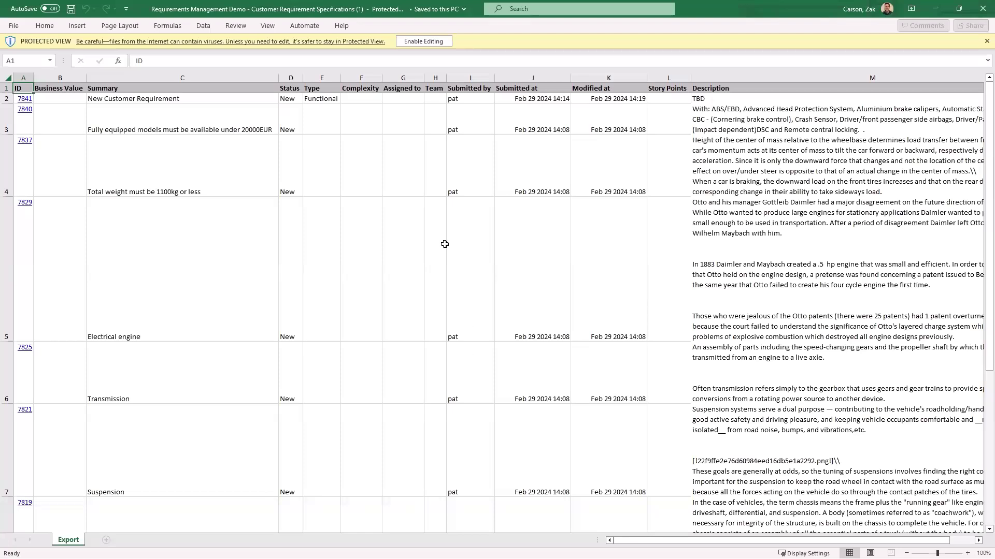
left_click(442, 44)
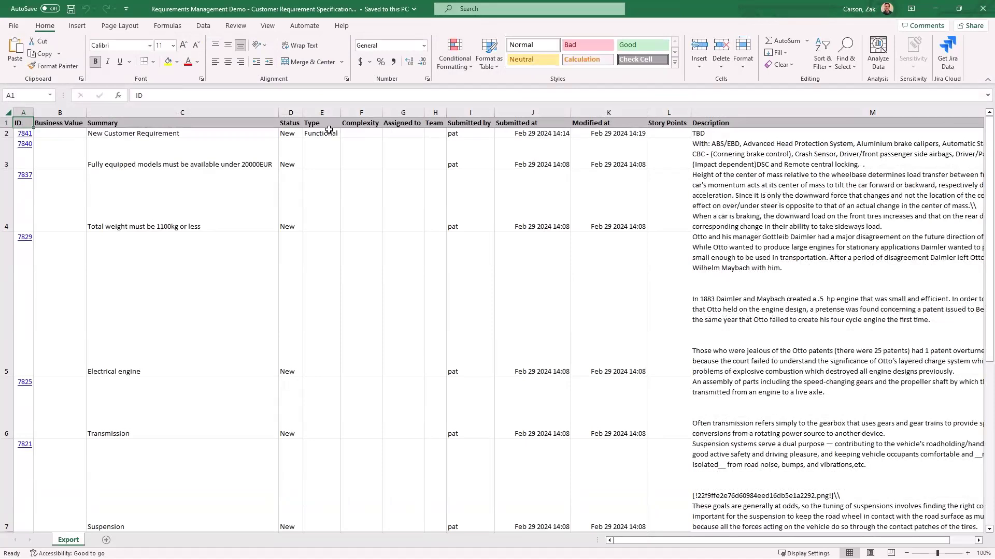
Set the Type to Legal for the total weight requirement and to Maintainability for the Electrical engine requirement
left_click(333, 193)
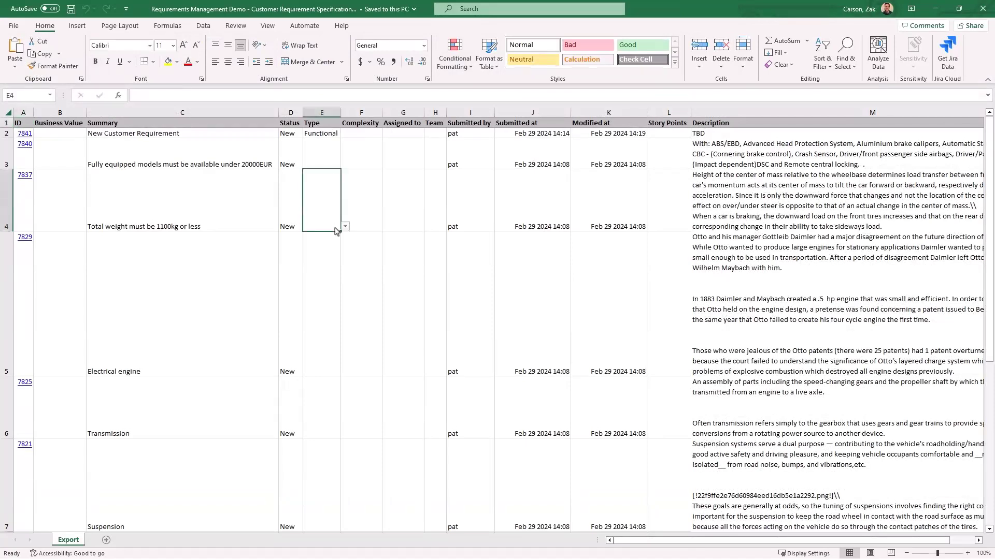
left_click(344, 228)
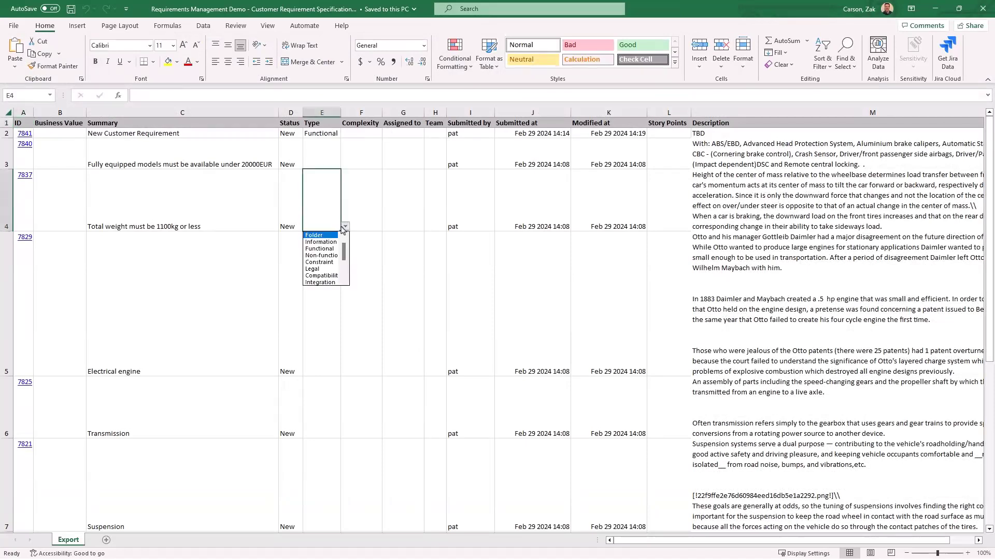
left_click(328, 269)
left_click(328, 290)
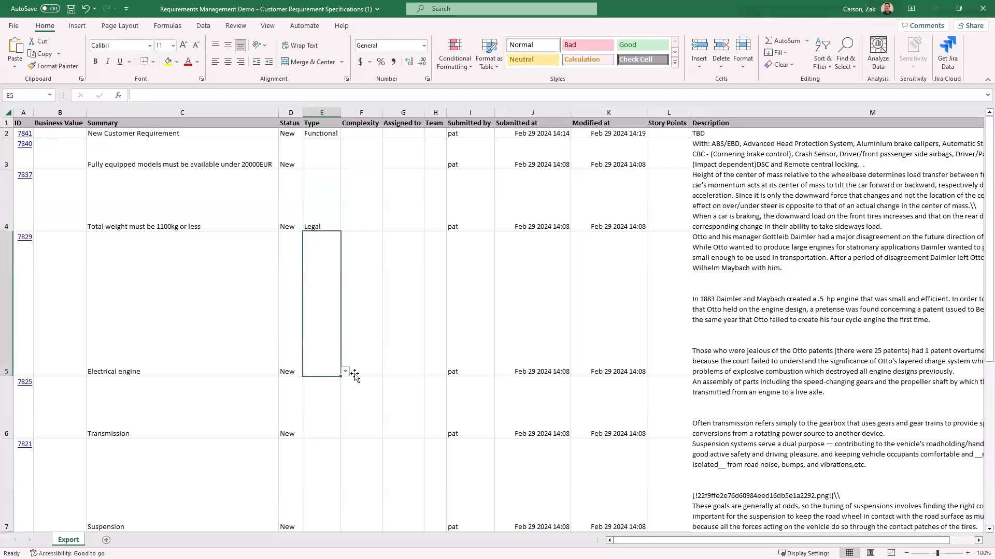
left_click(345, 372)
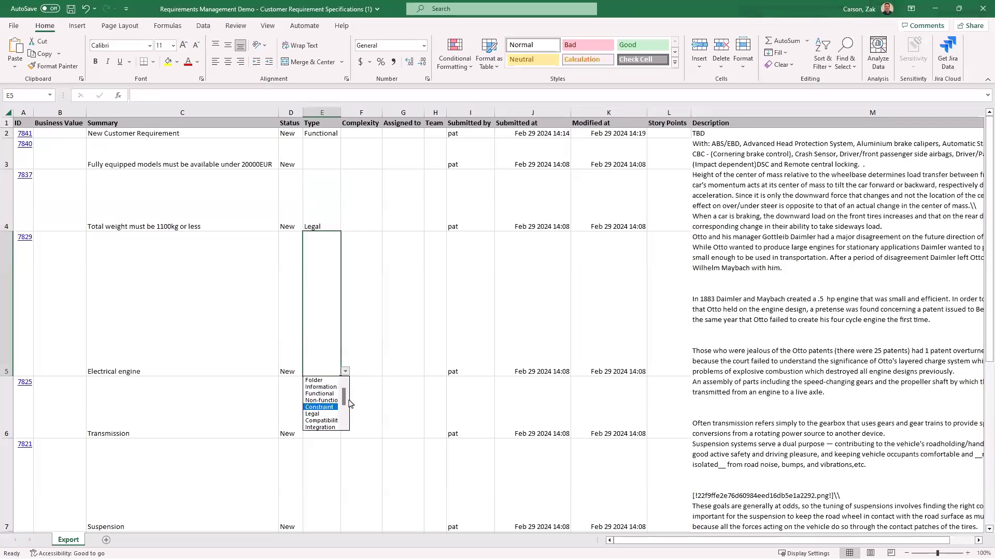
scroll(327, 416, "down", 2)
left_click(327, 414)
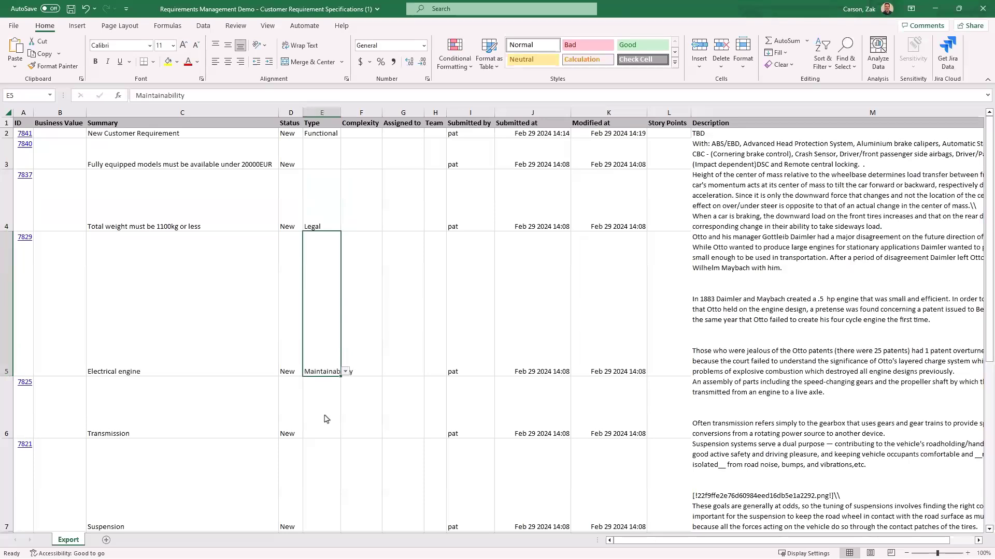
Enter the submitter's username as the assignee of the total weight and Electrical engine requirements
left_click(399, 217)
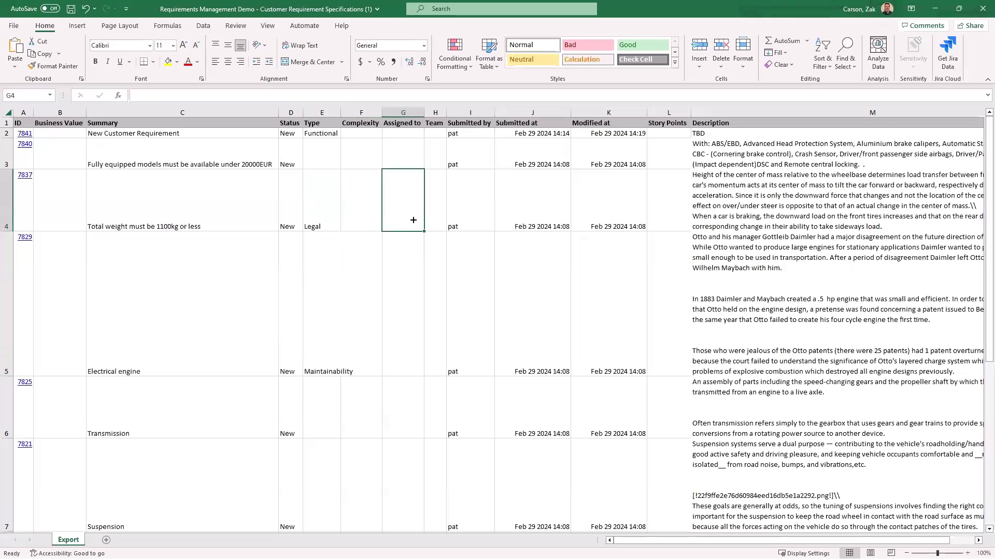
type("pat")
key("Tab")
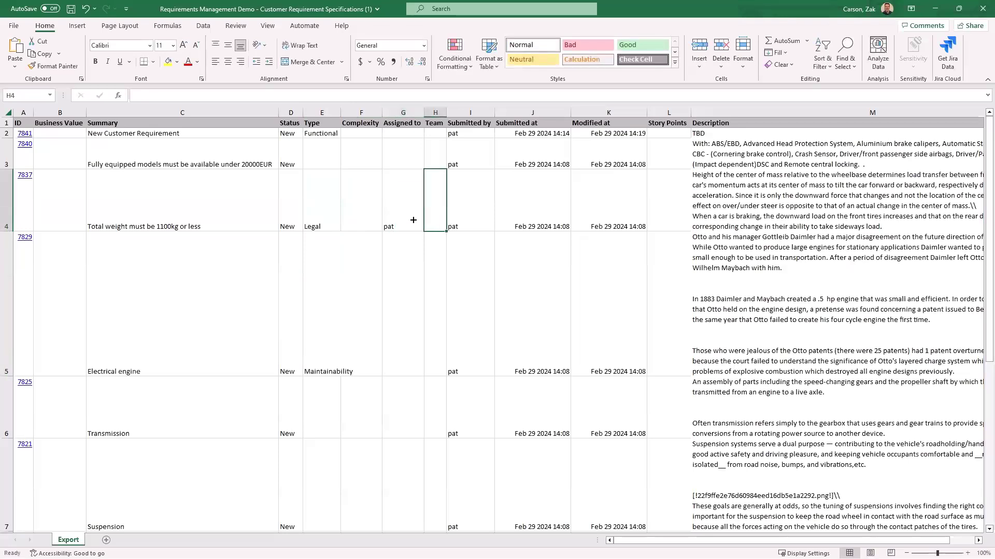
key("Down")
key("Left")
type("pat")
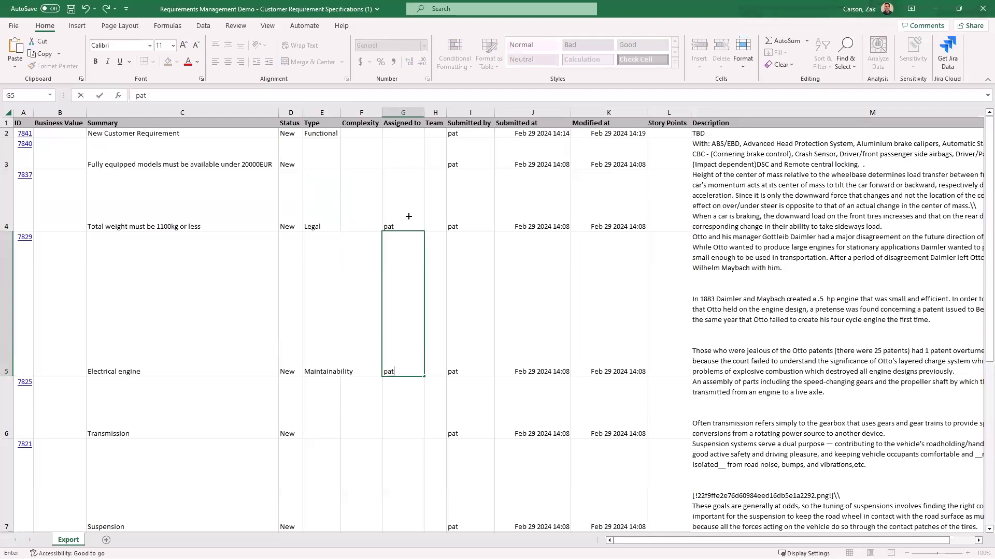
Set the Complexity of the total weight requirement to Standard
left_click(364, 223)
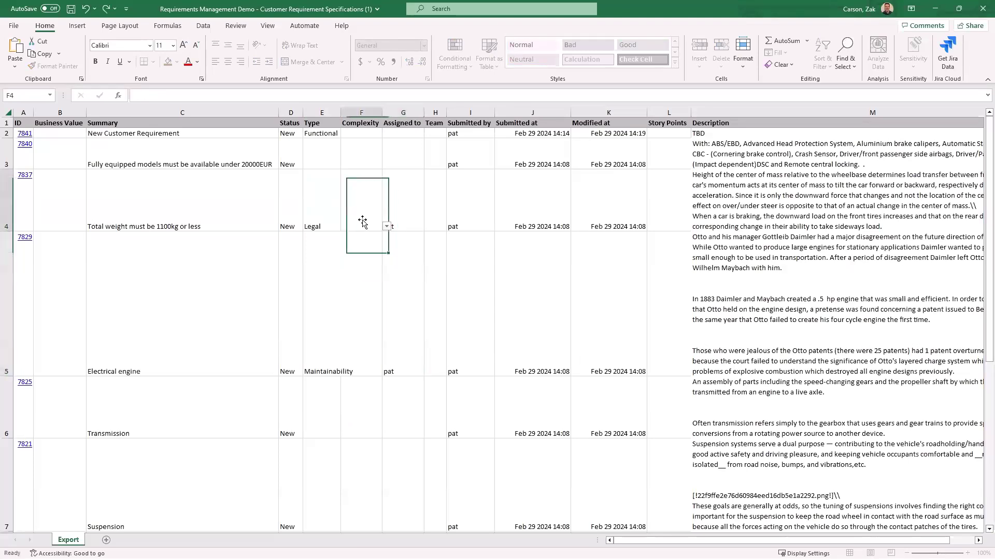
left_click(387, 228)
left_click(363, 242)
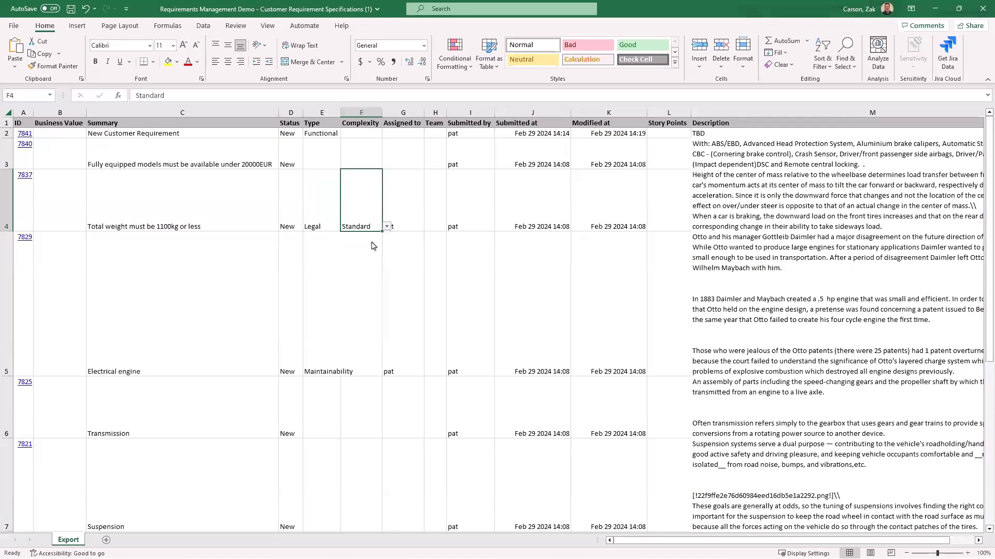
Set the Complexity of the Electrical engine requirement to Complex and save the workbook
left_click(371, 248)
left_click(387, 372)
left_click(380, 395)
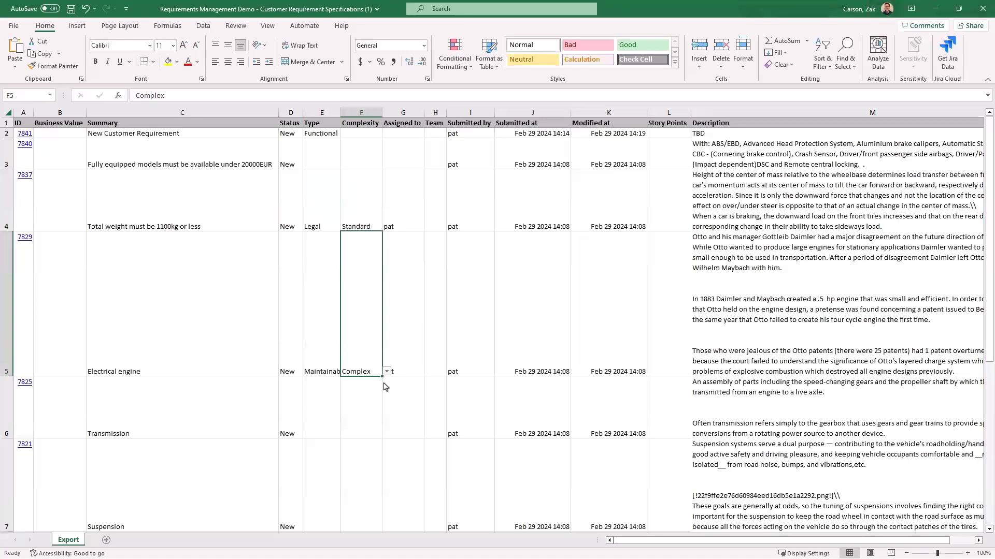
left_click(71, 10)
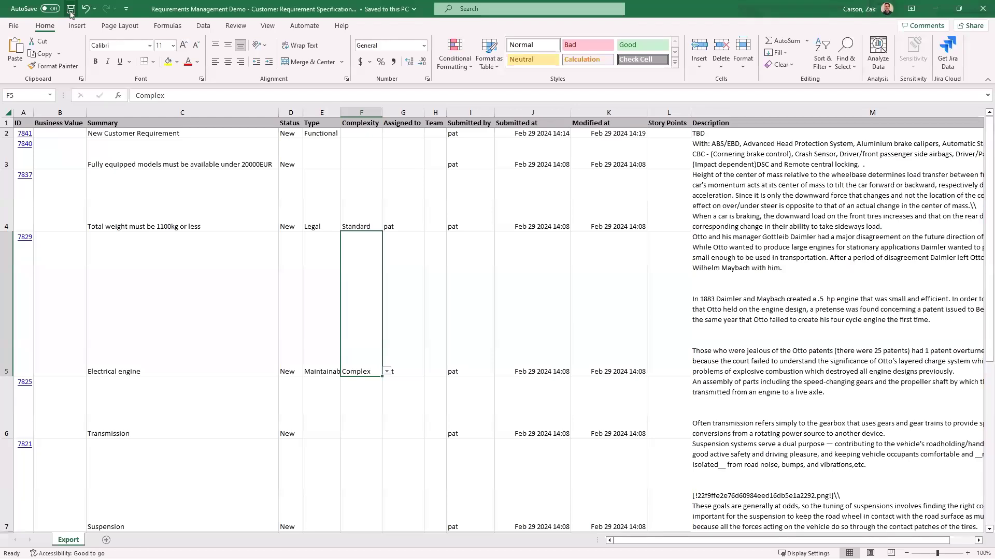
Switch to codebeamer, close the export dialog, and load "Requirements Management Demo - Customer Requirement Specifications (1).xlsx" as a Microsoft Excel import into the Customer Requirement Specifications tracker
left_click(934, 11)
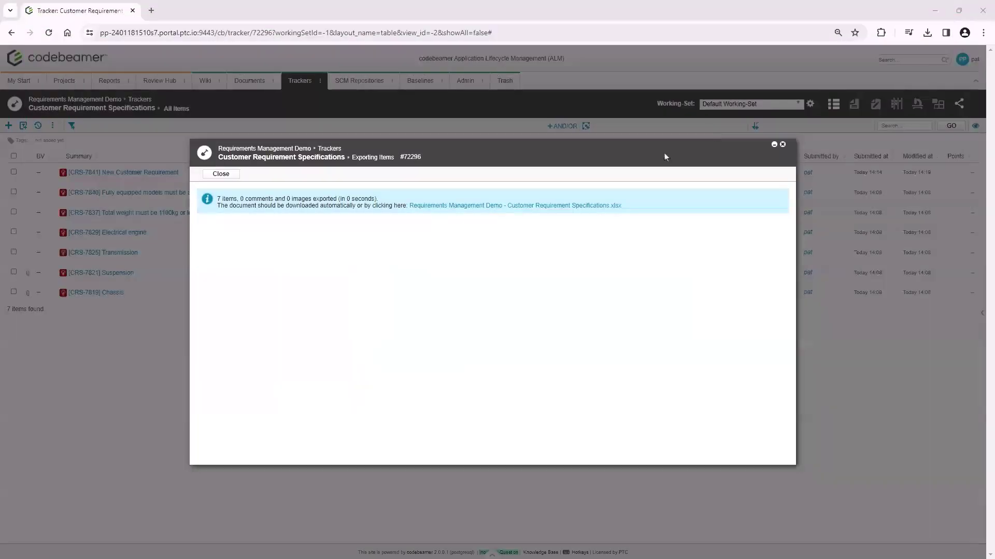
left_click(220, 174)
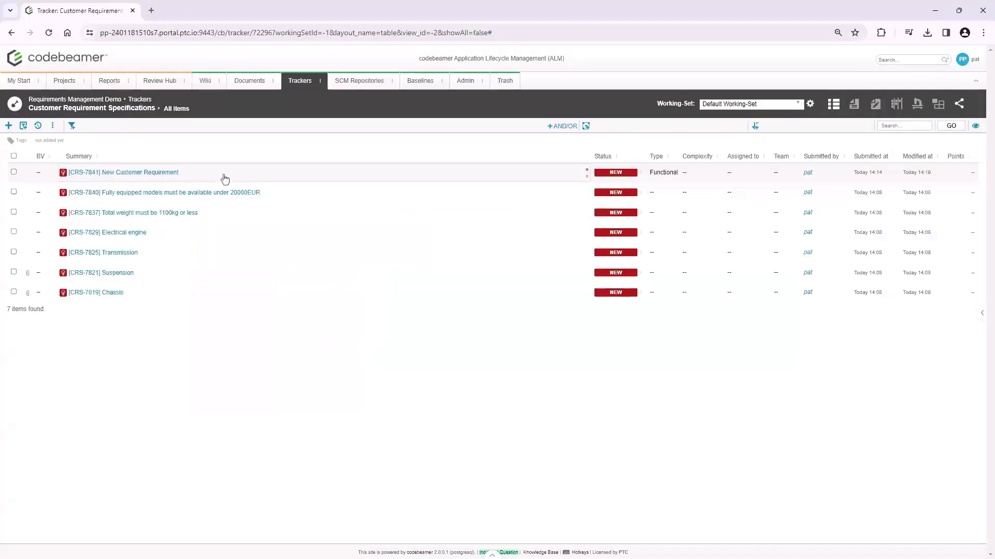
left_click(52, 125)
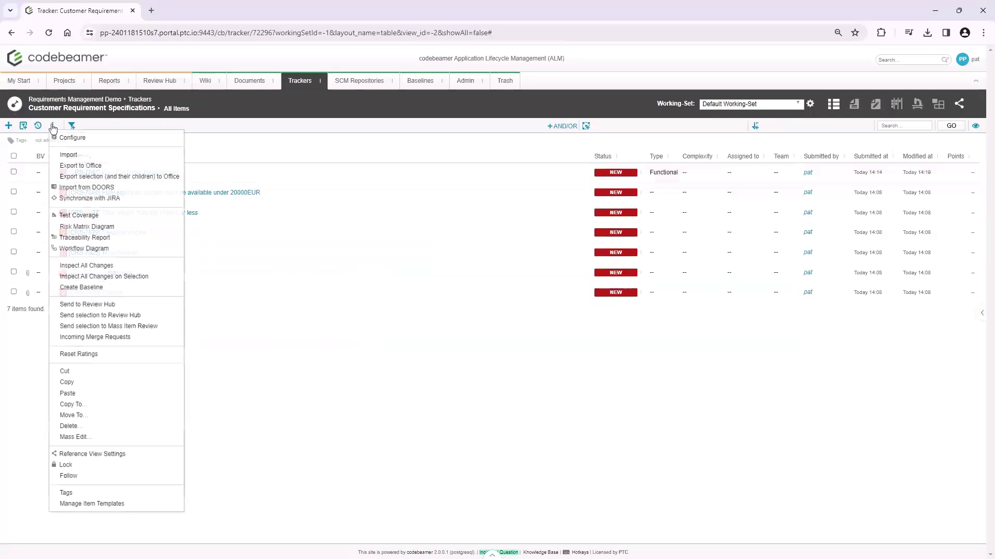
left_click(108, 159)
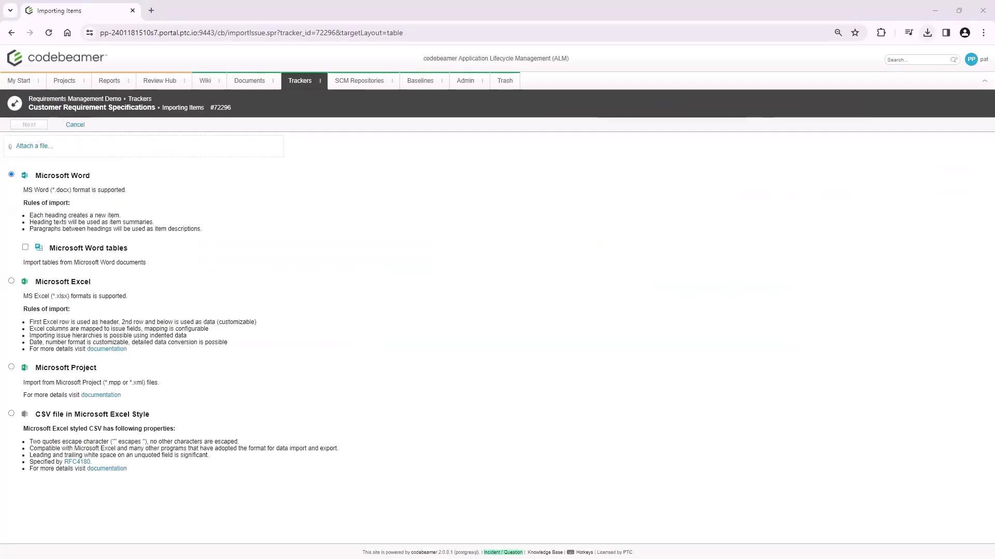
left_click_drag(166, 558, 138, 155)
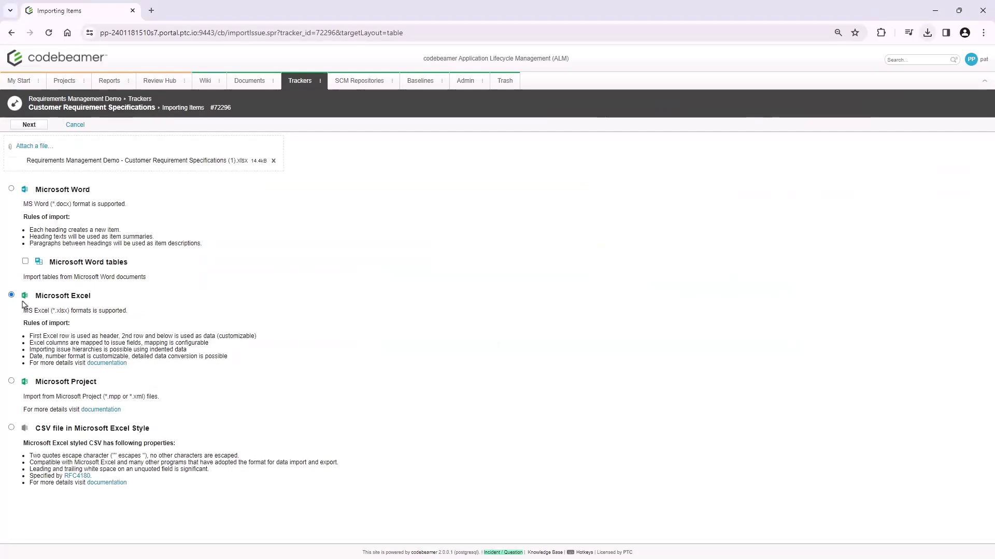
left_click(29, 125)
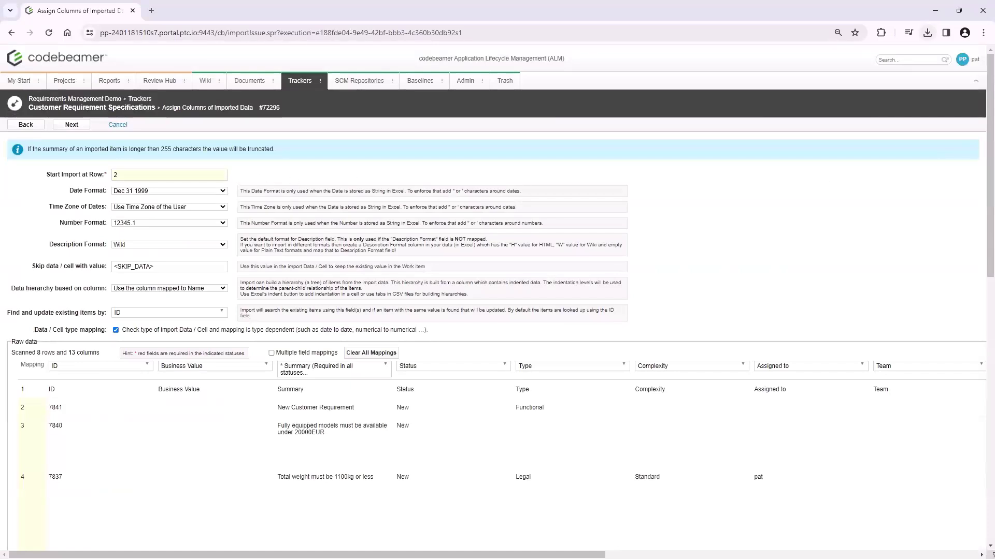
Complete the import with the preset column mapping, then reload the tracker and show the details of the Electrical engine requirement
left_click_drag(989, 262, 990, 341)
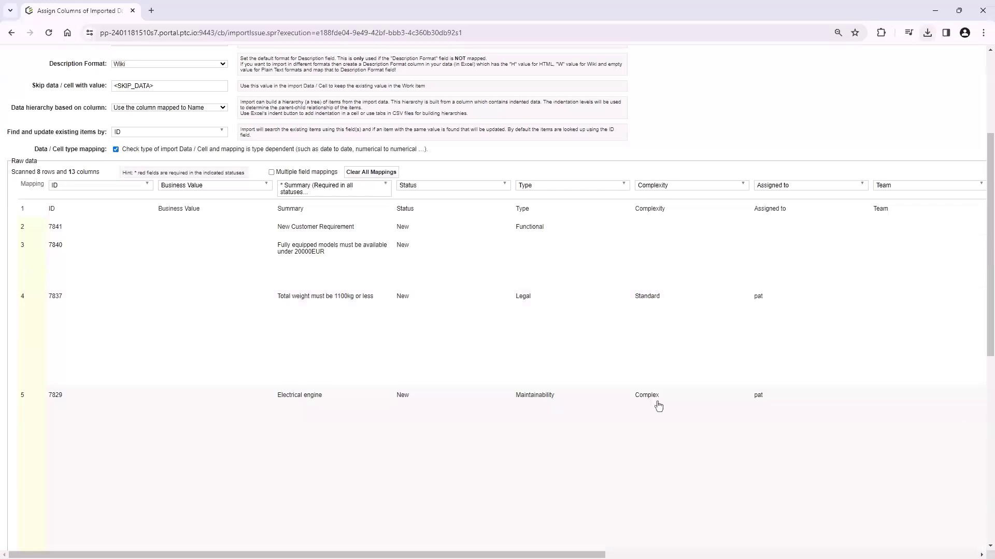
left_click_drag(991, 327, 990, 243)
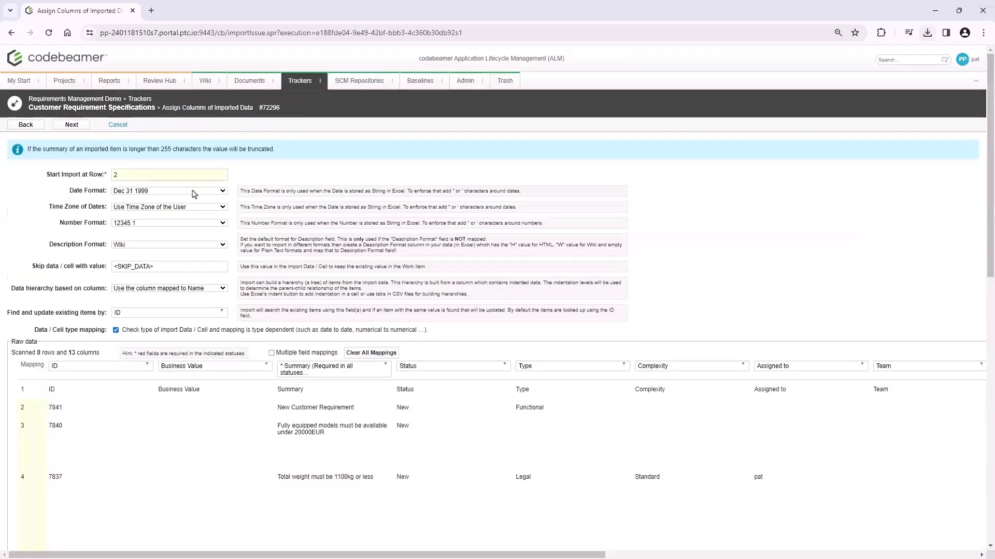
left_click(64, 129)
left_click(67, 129)
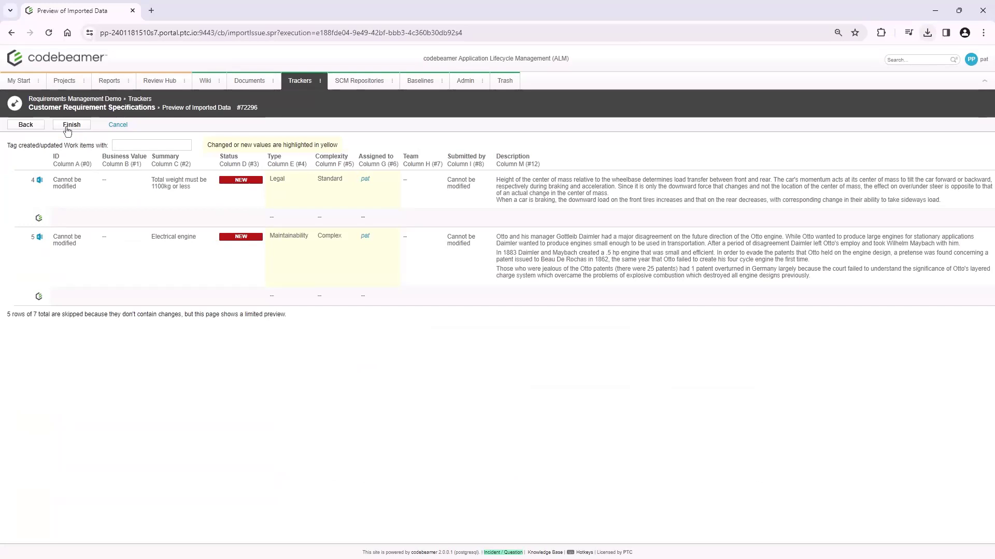
left_click(67, 129)
left_click(79, 128)
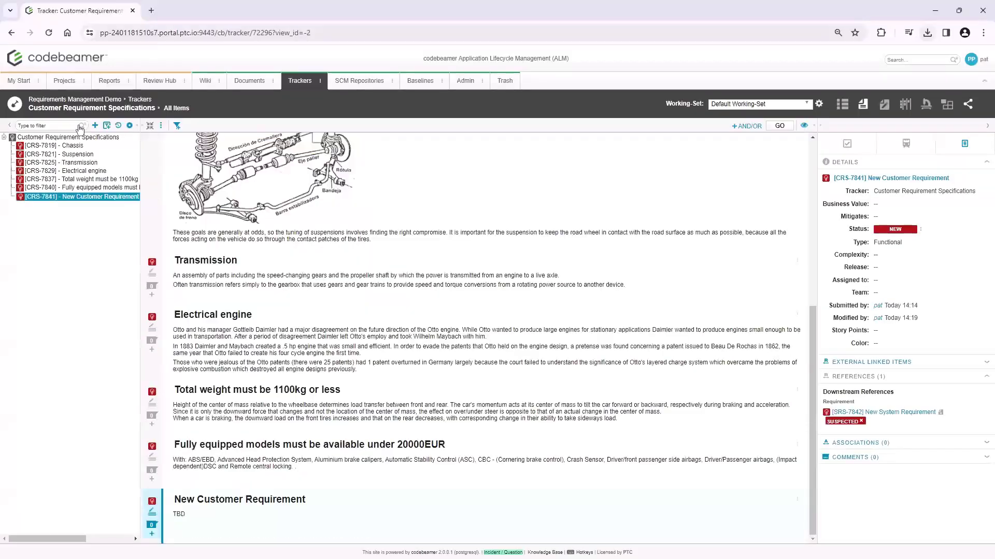
left_click(49, 33)
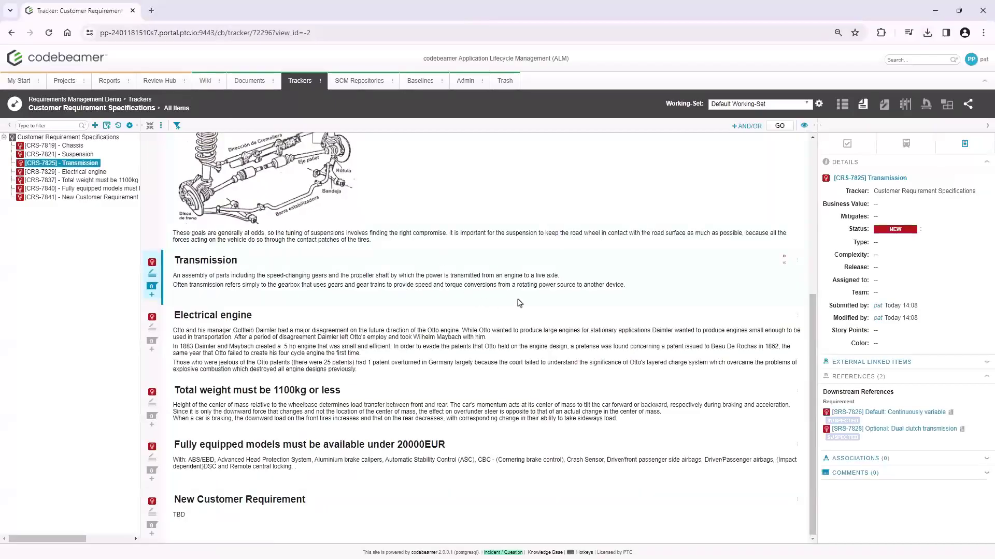
left_click(497, 338)
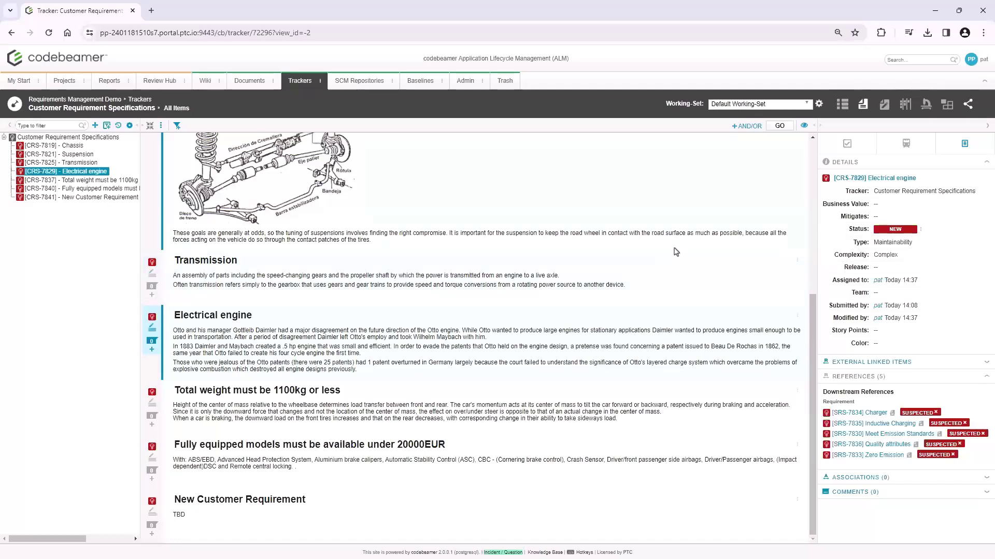
Open a new traceability report for the customer requirements in a separate browser tab and add a second level
right_click(945, 108)
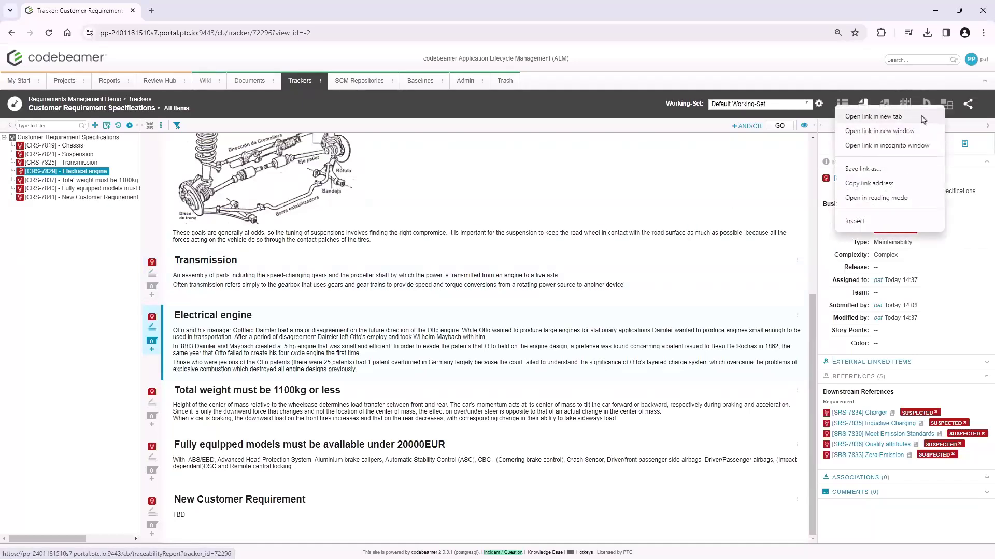
left_click(922, 120)
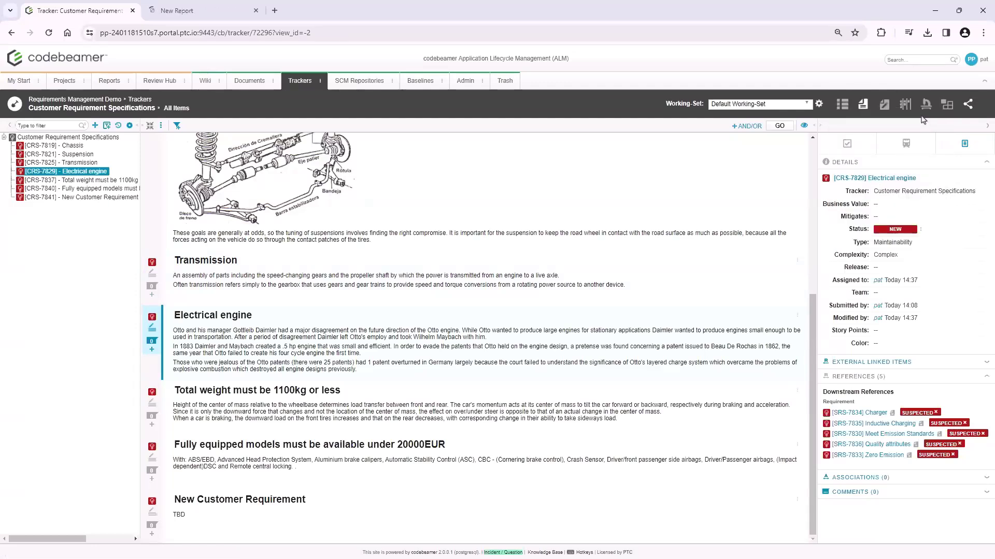
left_click(213, 5)
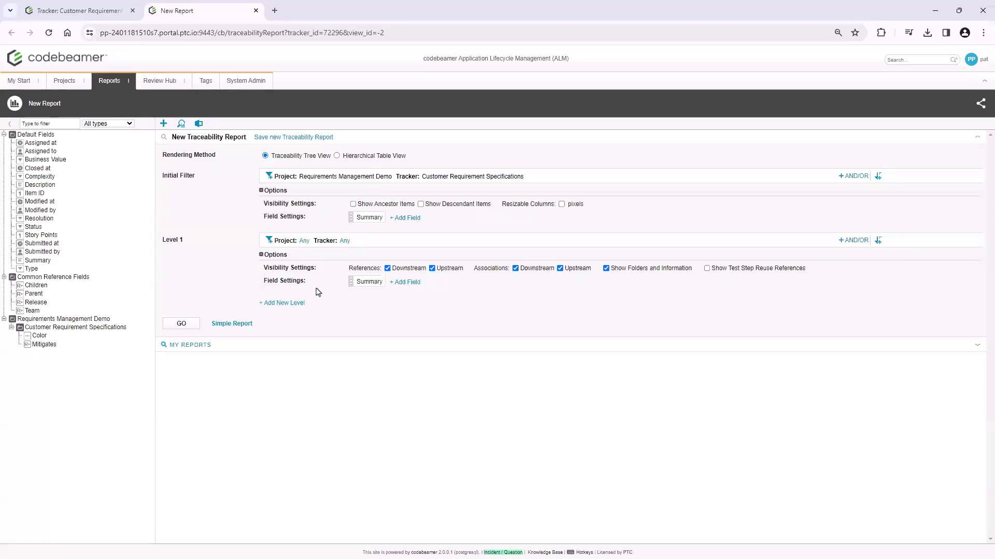
left_click(299, 303)
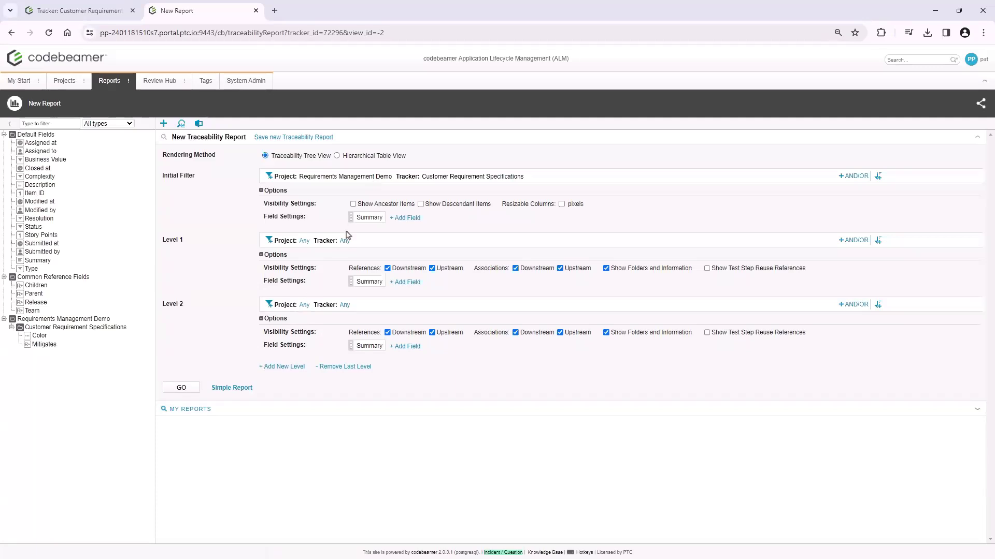
Restrict Level 1 of the report to the Requirements Management Demo project and the System Requirement Specifications tracker
left_click(304, 242)
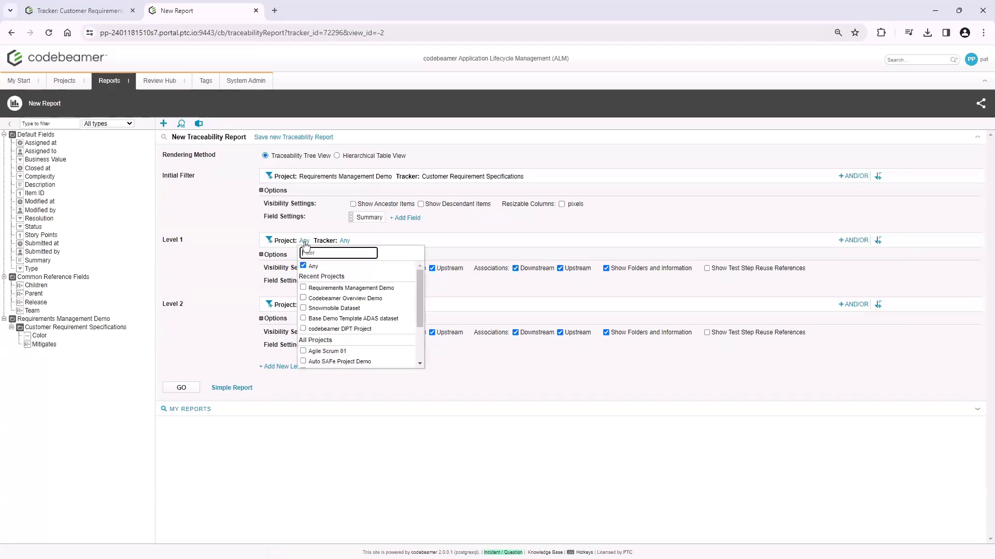
left_click(303, 289)
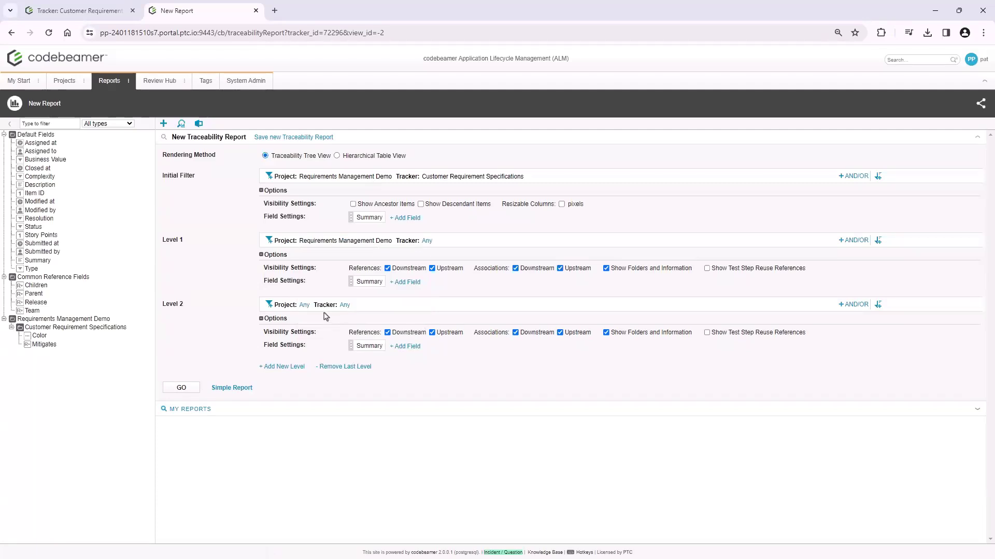
left_click(426, 241)
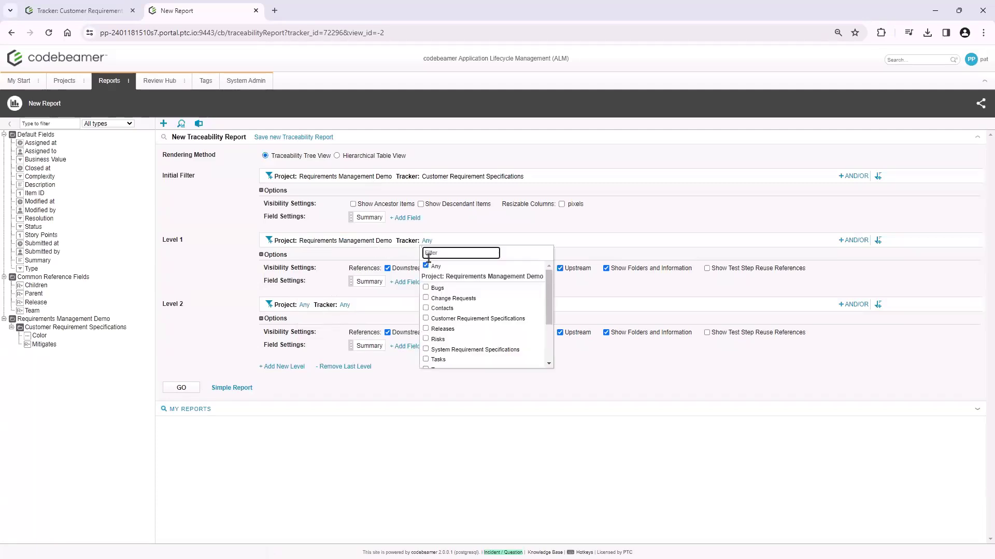
left_click(427, 350)
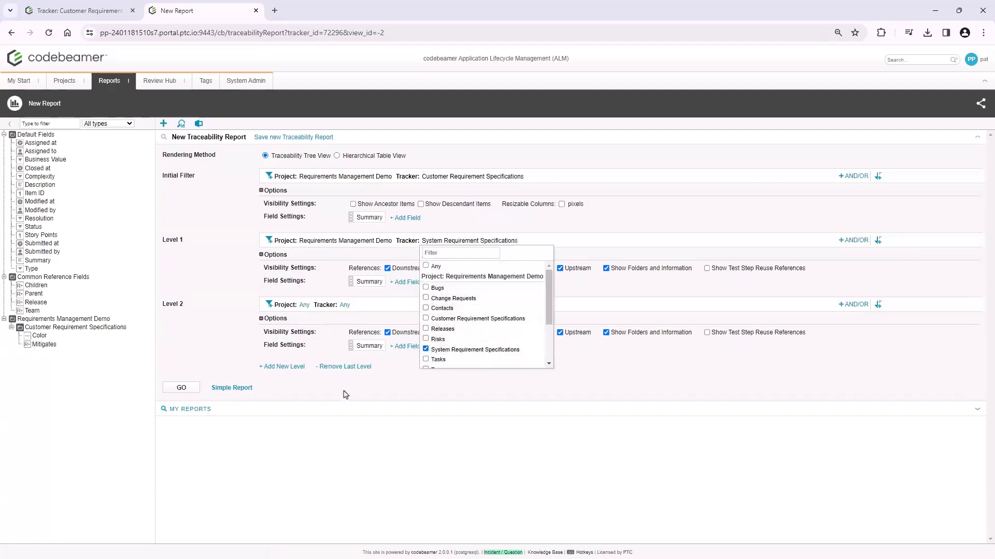
Restrict Level 2 of the report to the Requirements Management Demo project and the Test Cases tracker
left_click(304, 306)
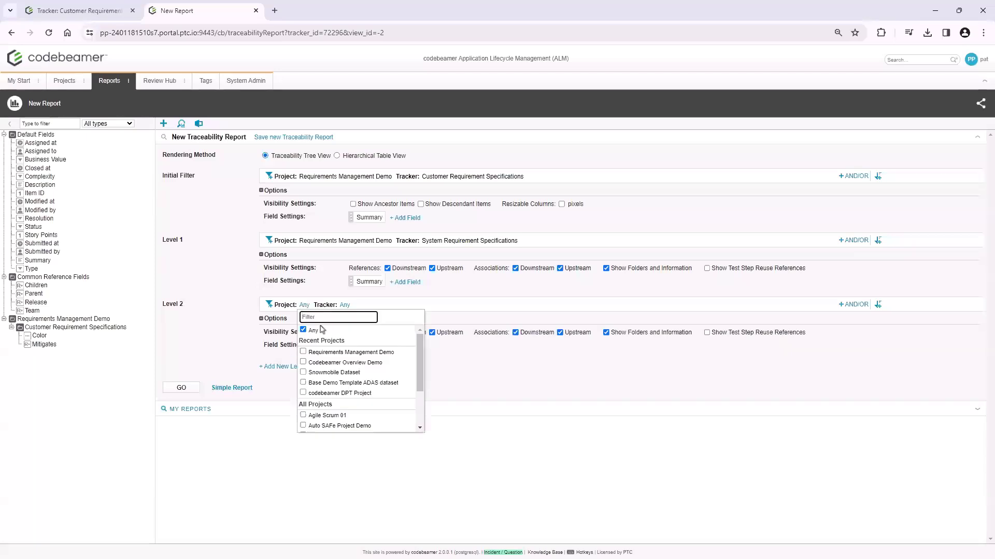
left_click(348, 352)
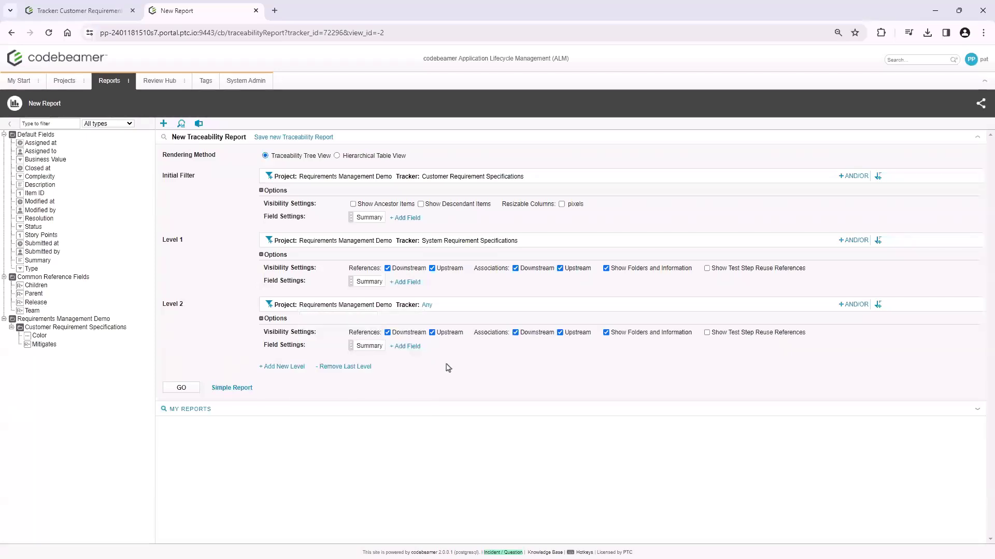
left_click(424, 308)
scroll(448, 384, "down", 3)
left_click(448, 394)
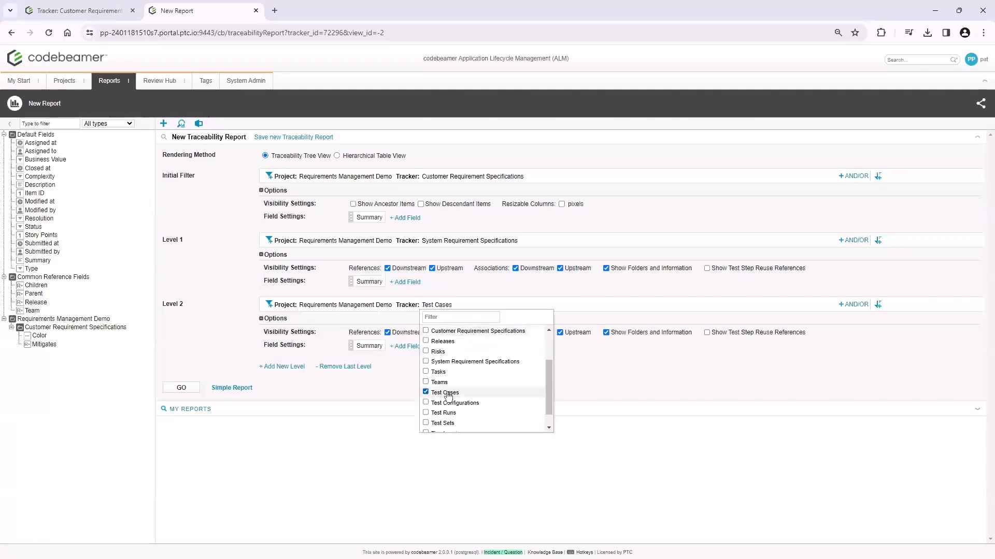
left_click(323, 405)
Run the traceability report and examine the links from customer requirements through system requirements to test cases
left_click(186, 390)
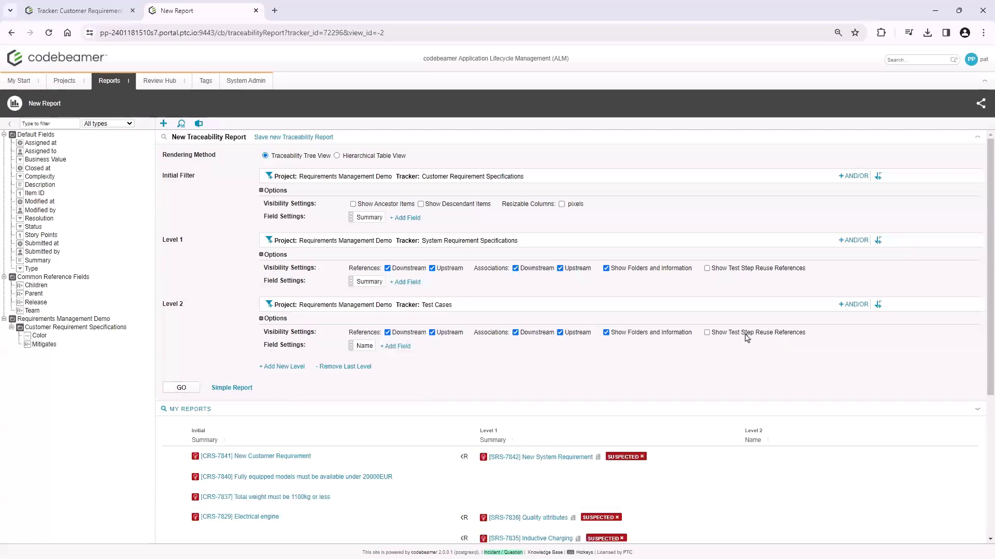
left_click_drag(992, 202, 988, 372)
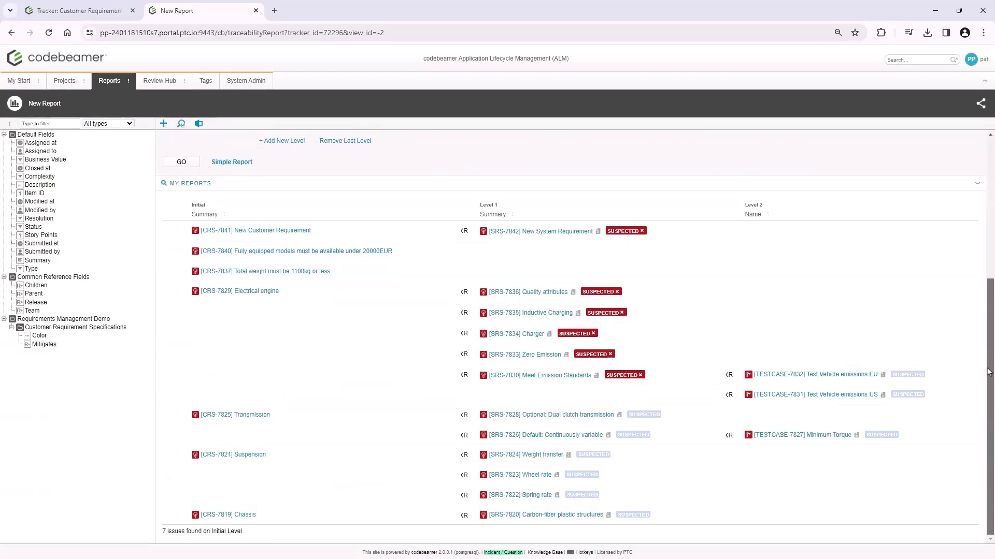
left_click_drag(988, 372, 986, 372)
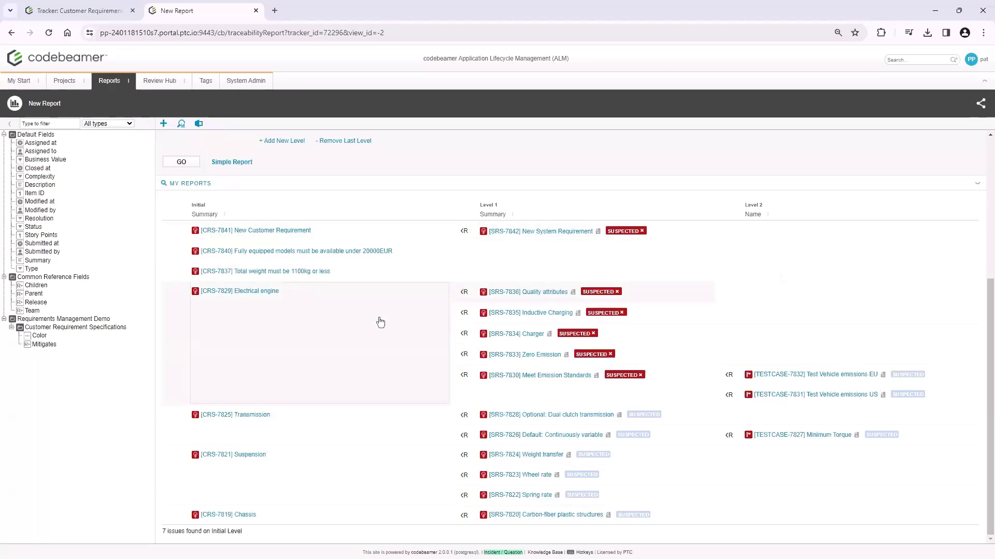
Return to the Customer Requirement Specifications tracker and open its Traceability Document View Configuration
left_click(94, 15)
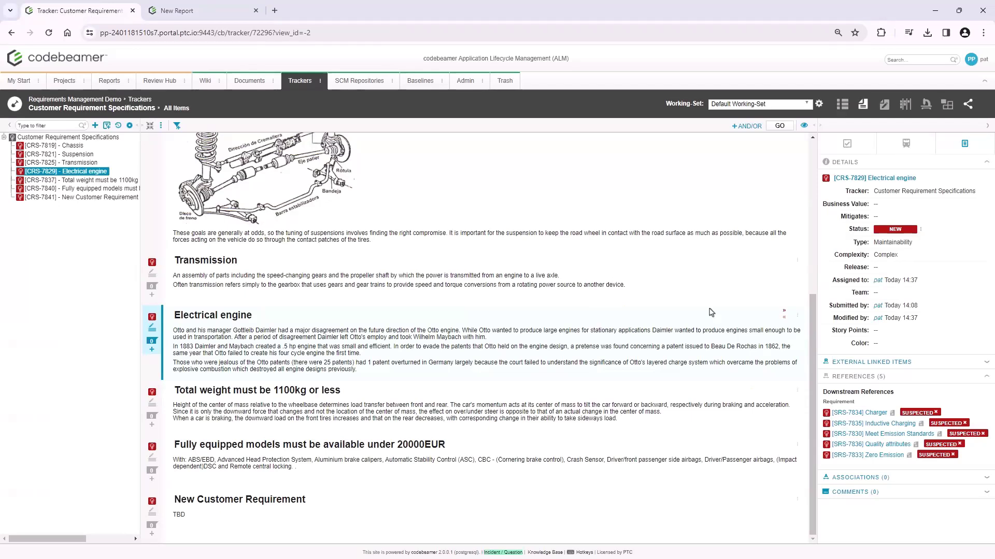
left_click_drag(813, 354, 820, 163)
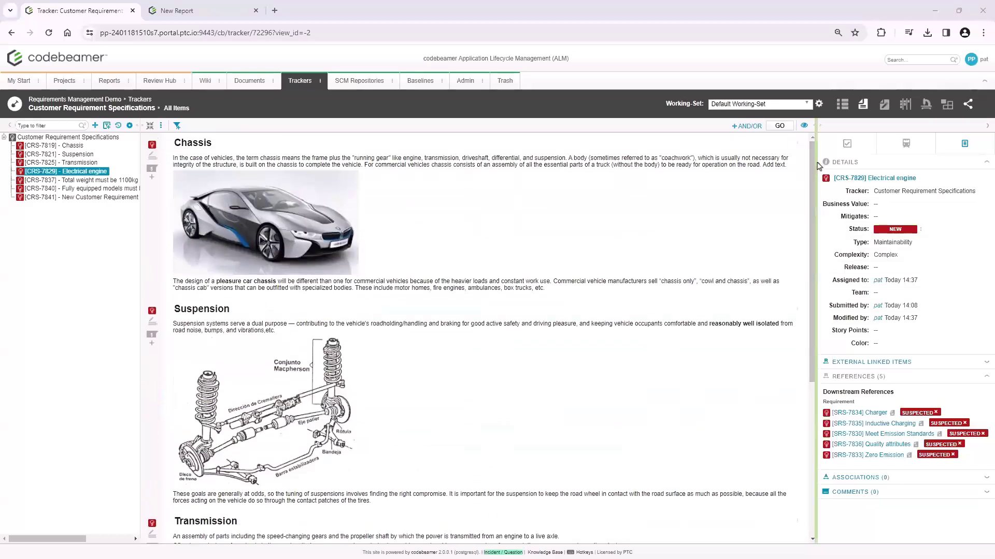
left_click(804, 126)
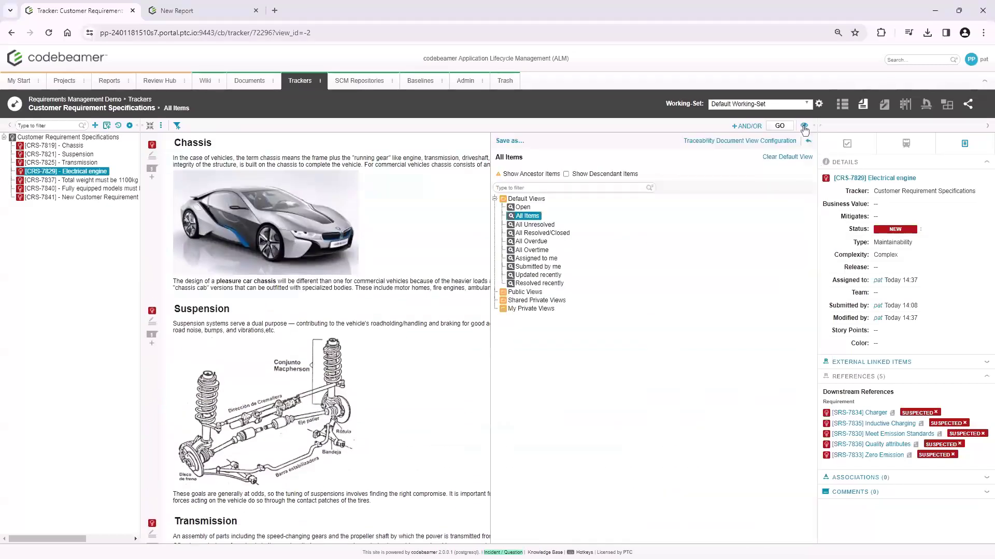
left_click(744, 142)
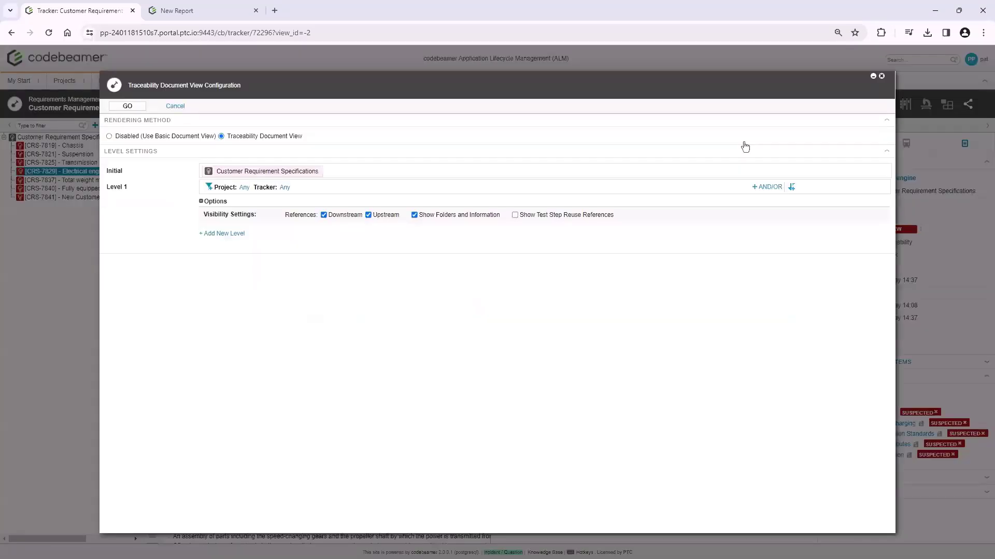
Add a second level and restrict Level 1 to the Requirements Management Demo project and its System Requirement Specifications tracker
left_click(233, 234)
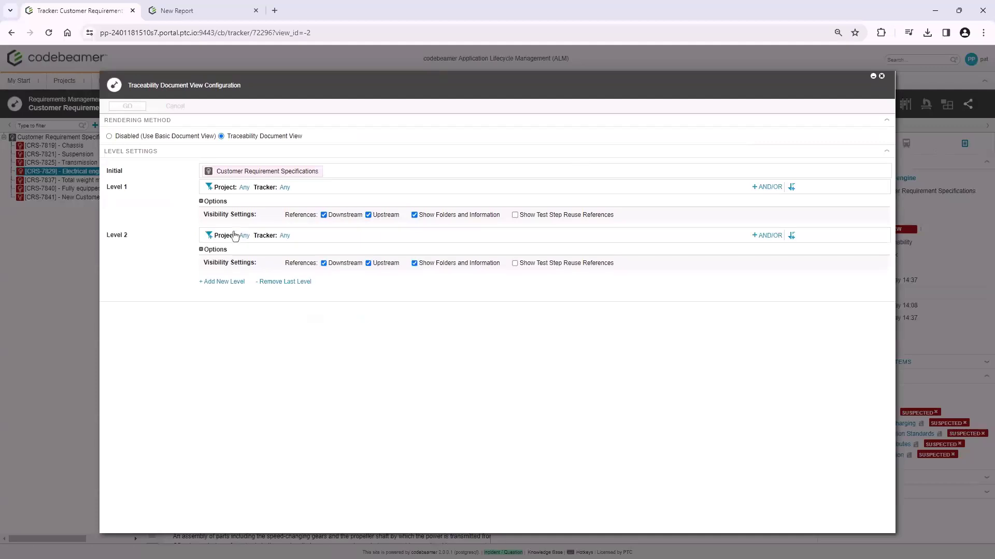
left_click(244, 188)
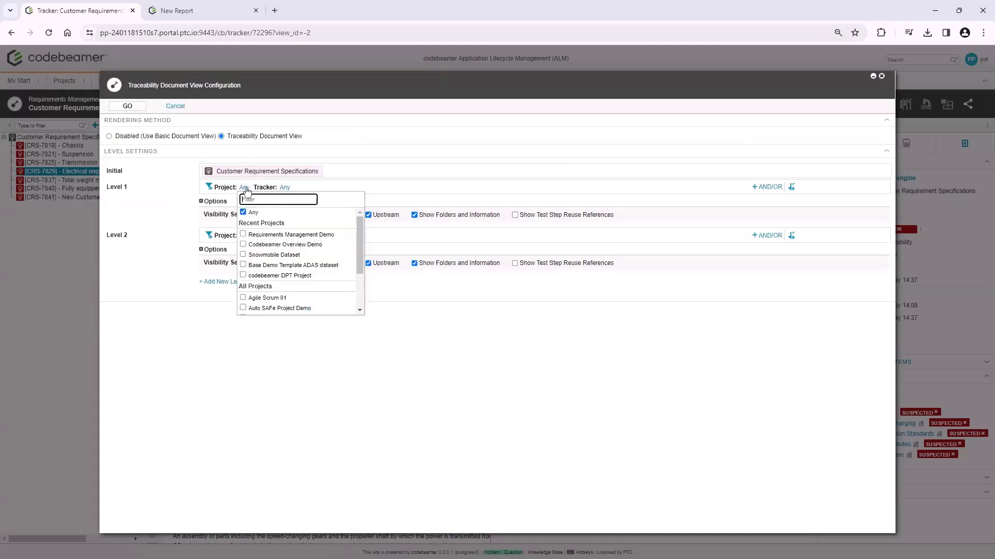
left_click(243, 234)
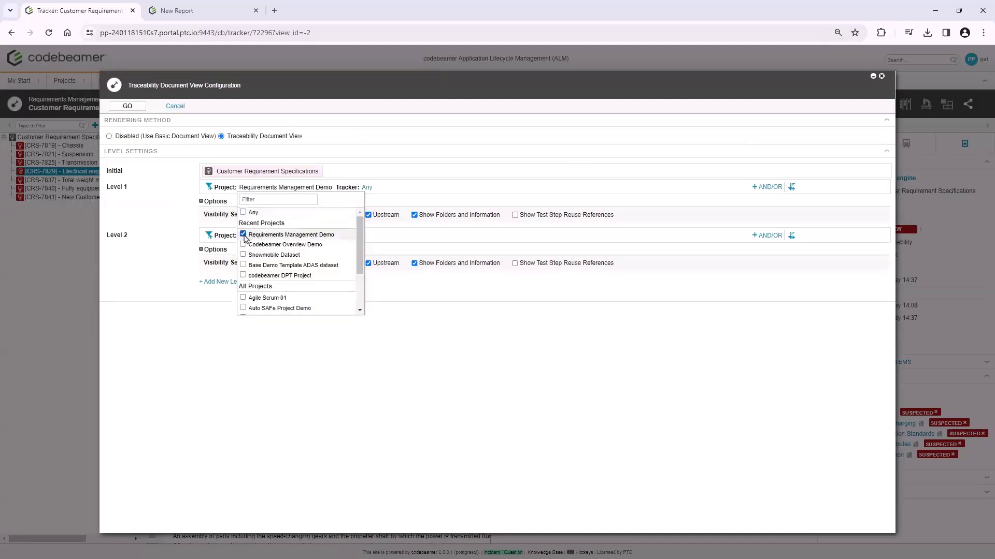
left_click(367, 188)
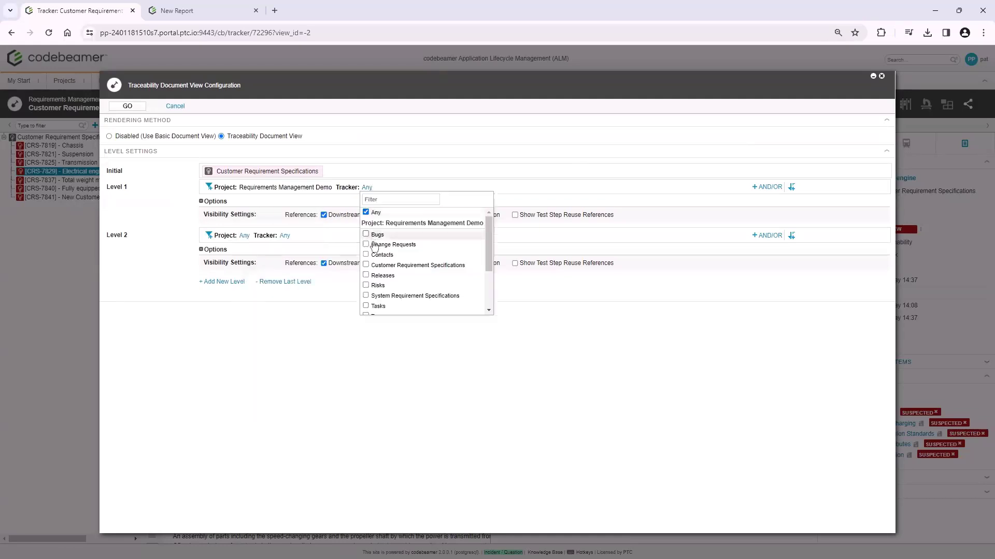
left_click(367, 295)
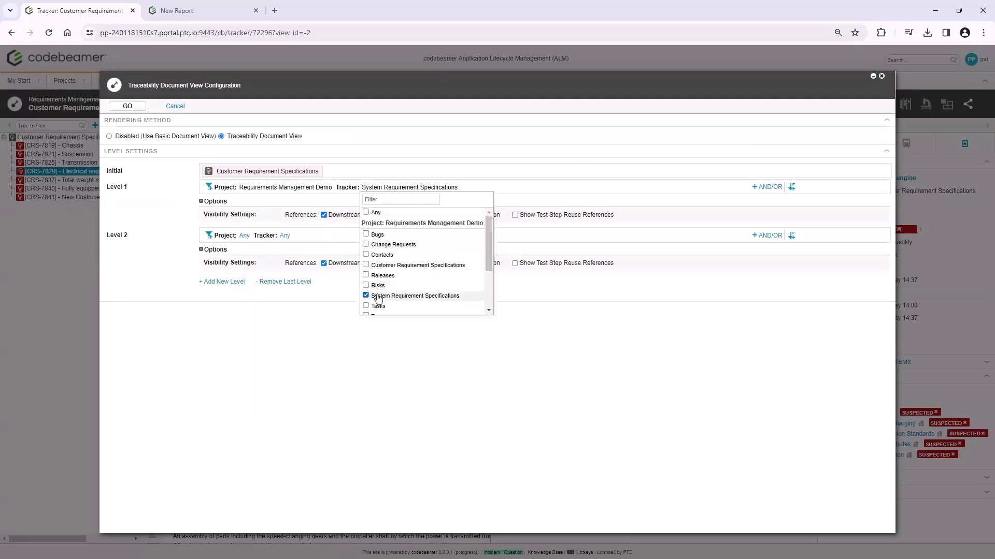
Restrict Level 2 to the Requirements Management Demo project and its Test Cases tracker, and apply the traceability view configuration
left_click(244, 236)
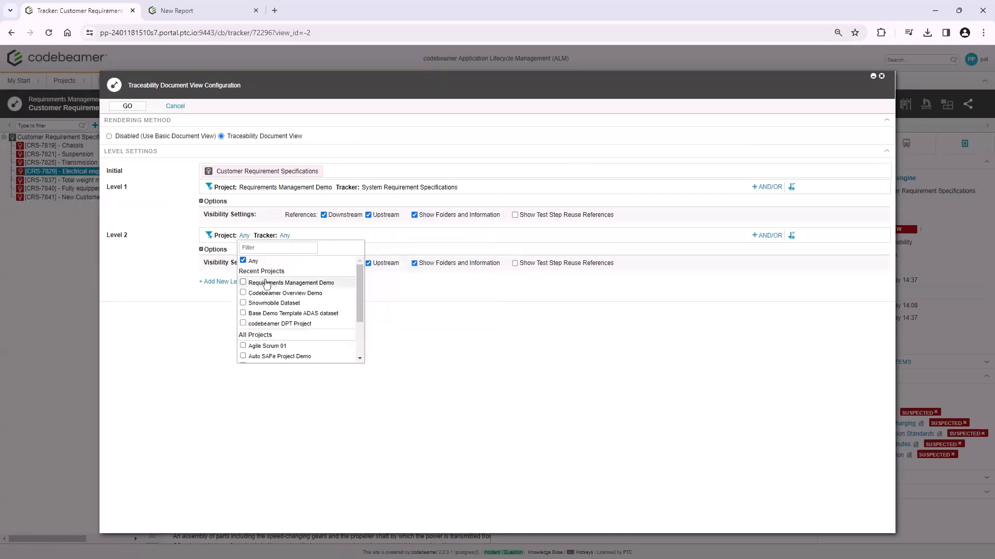
left_click(286, 282)
left_click(367, 237)
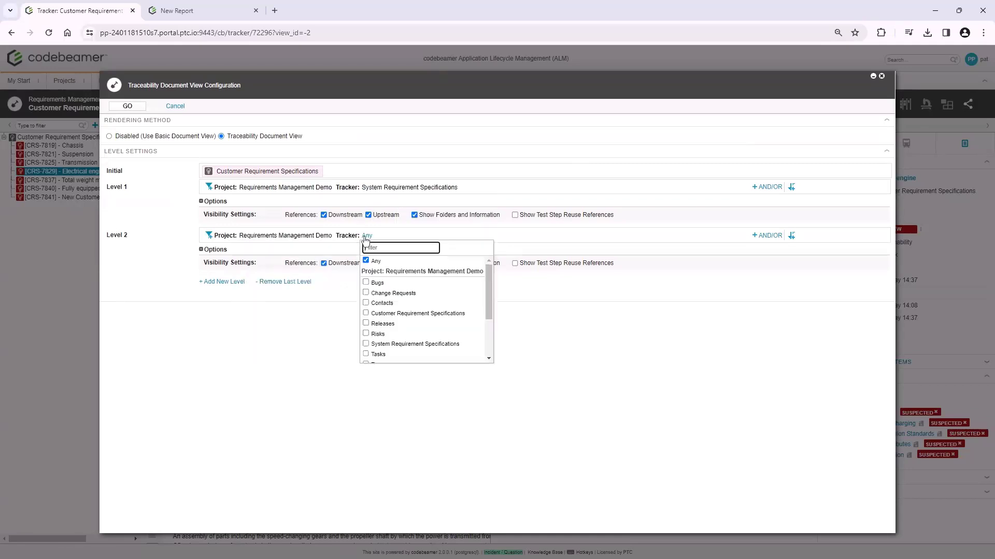
left_click_drag(487, 294, 487, 320)
left_click(388, 323)
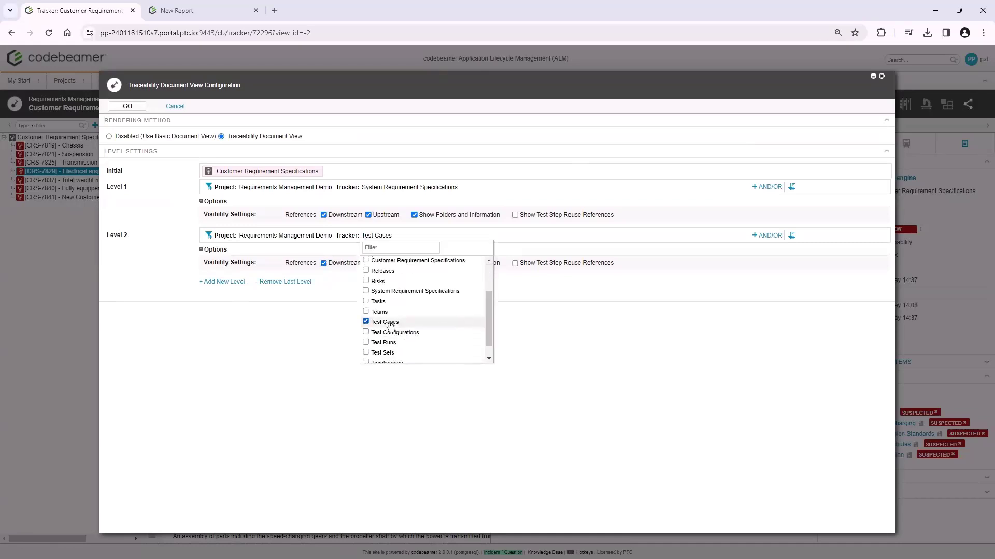
left_click(127, 106)
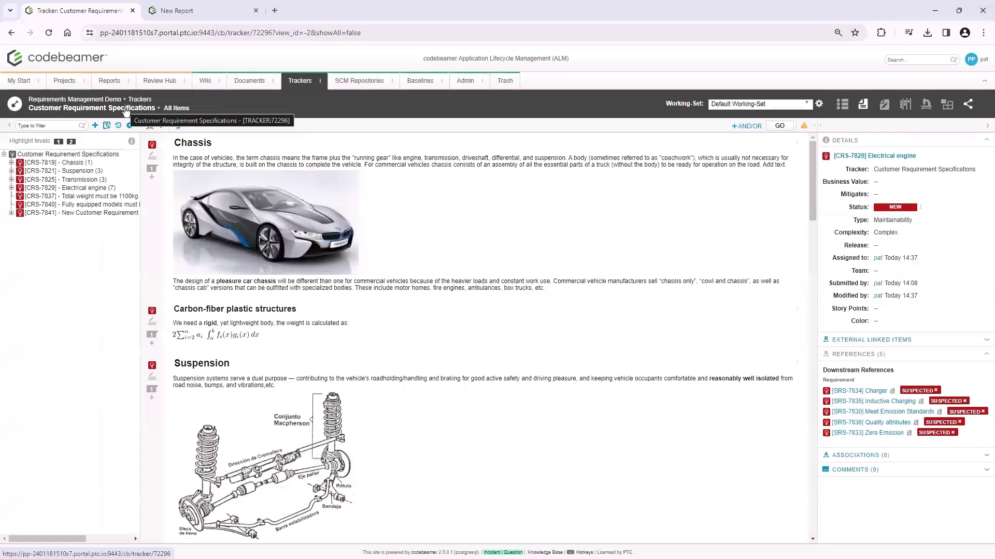
Expand the Chassis, Suspension, Transmission and Electrical engine requirements in the tree and highlight their Level 1 items
left_click(11, 162)
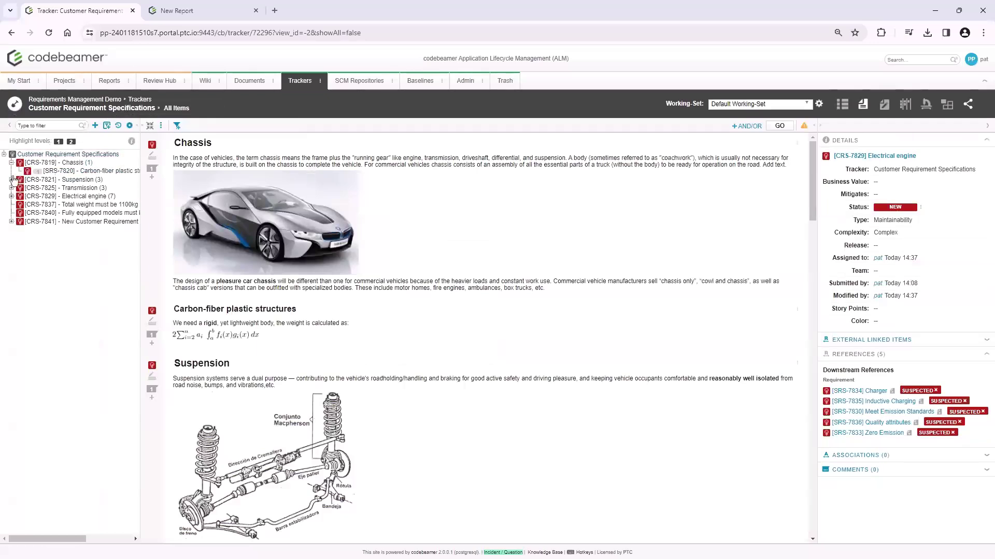
left_click(12, 179)
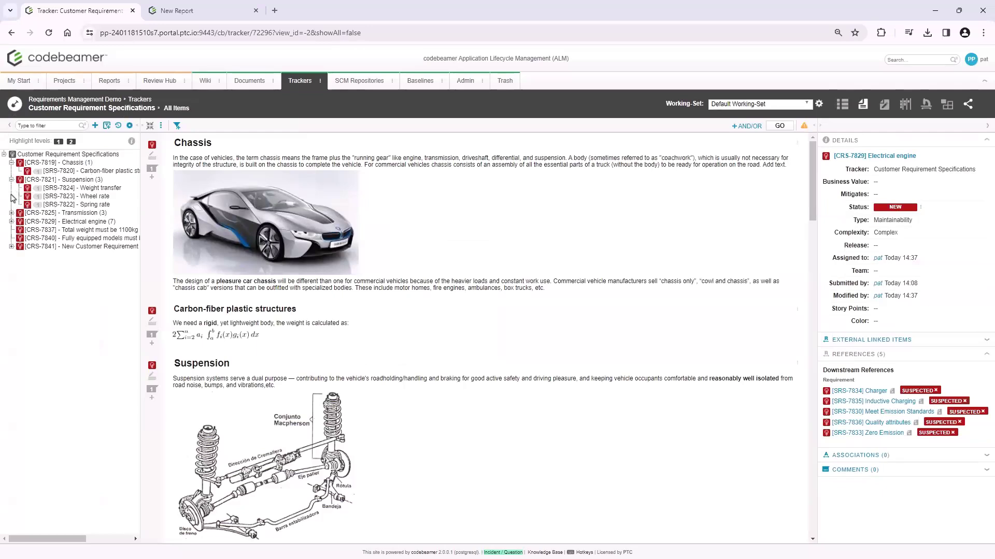
left_click(12, 212)
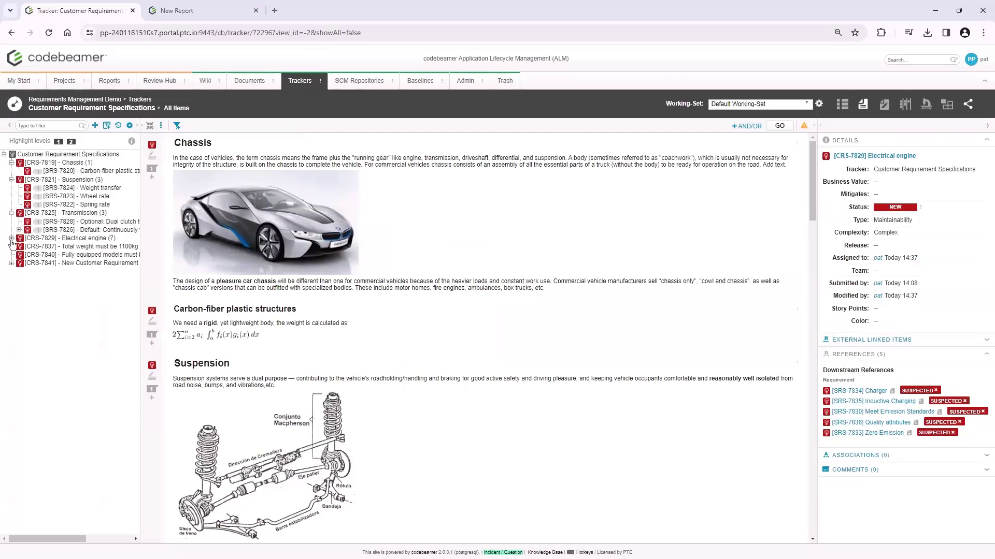
left_click(11, 238)
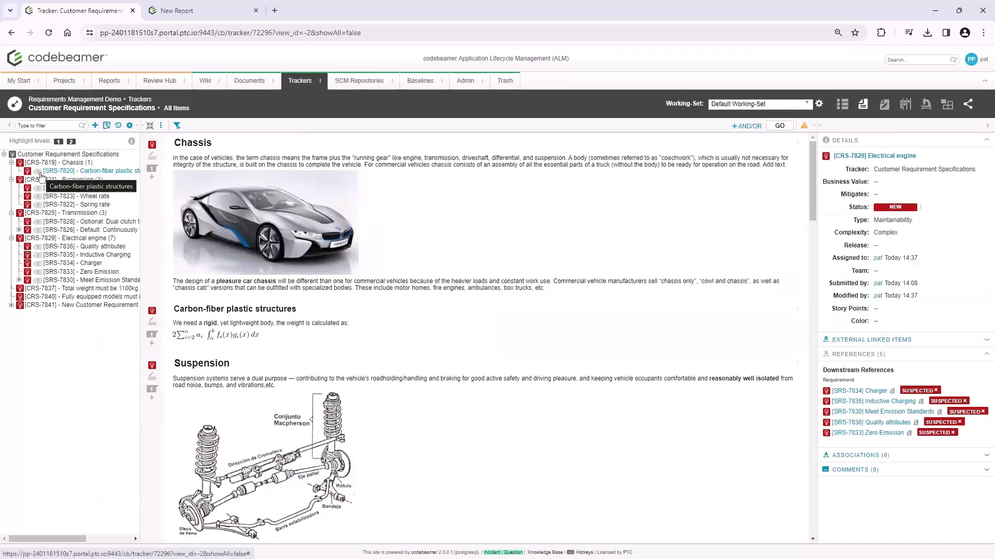
left_click(58, 142)
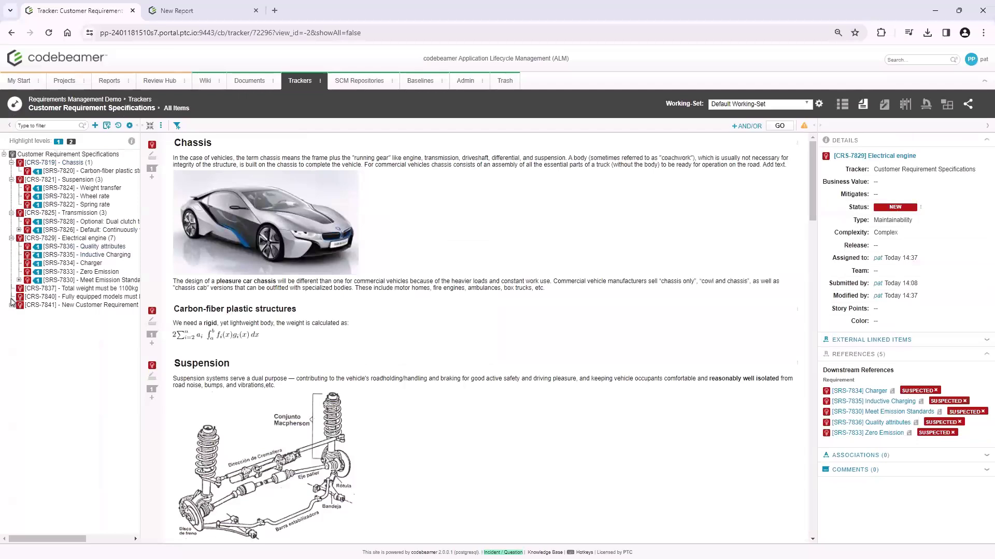
Reveal the test cases under Meet Emission Standards and Default: Continuously variable, highlight Level 2, and open the Minimum Torque test case
left_click(18, 281)
left_click(63, 239)
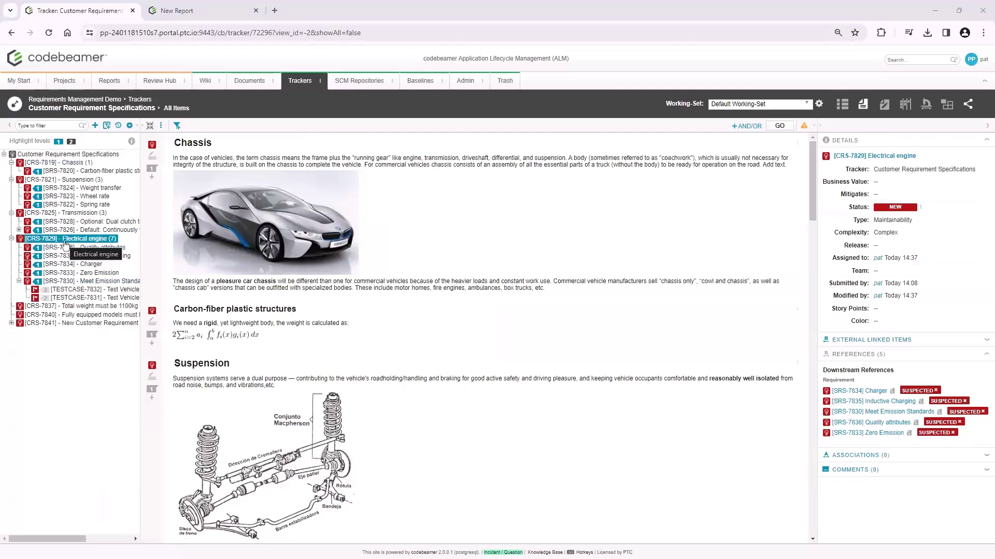
left_click(19, 230)
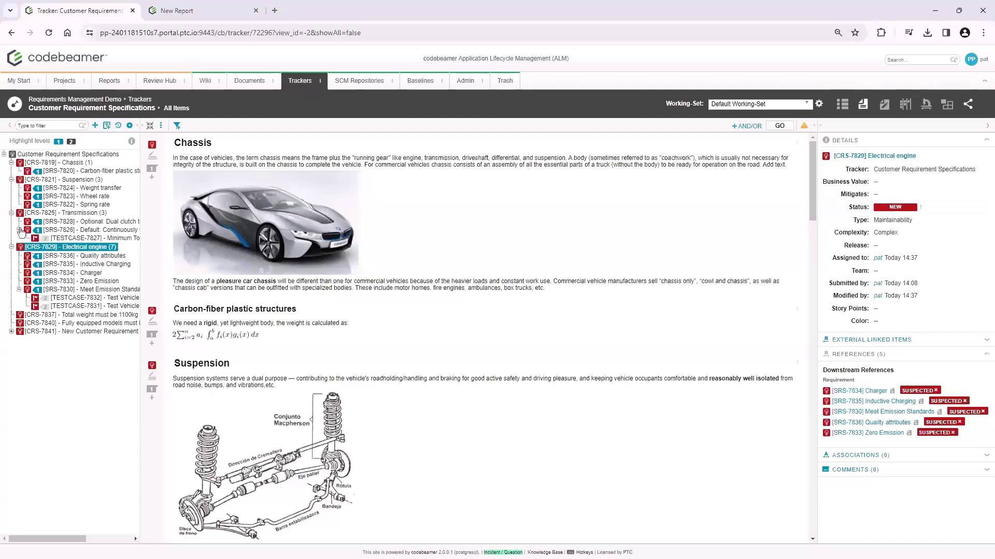
left_click(71, 142)
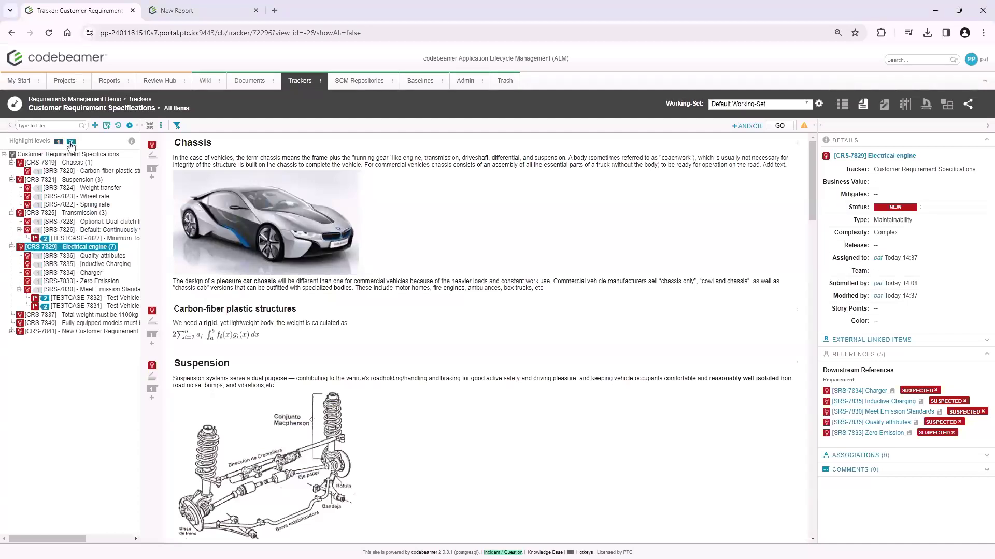
left_click(114, 238)
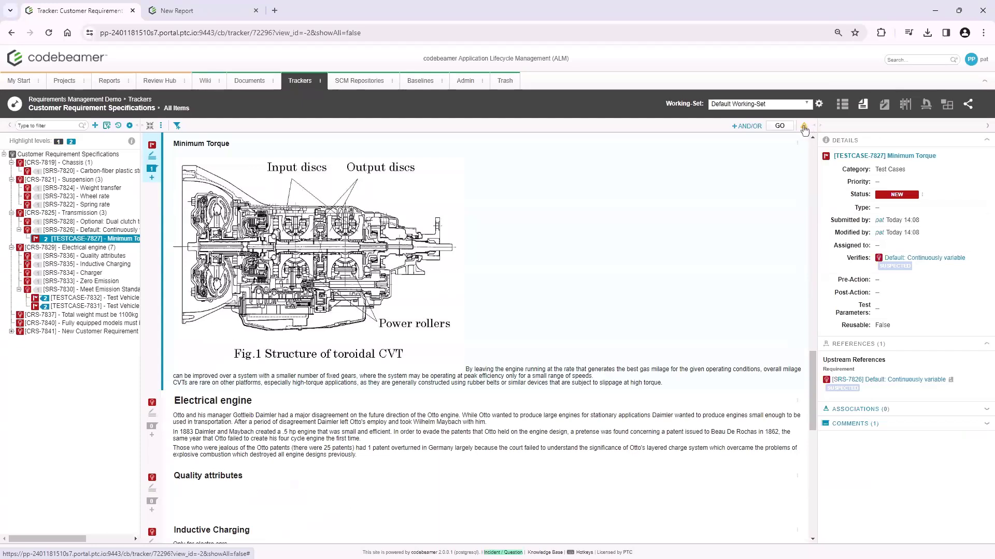
Disable the Traceability Document View to return to the basic document view, and select the Suspension requirement
left_click(804, 128)
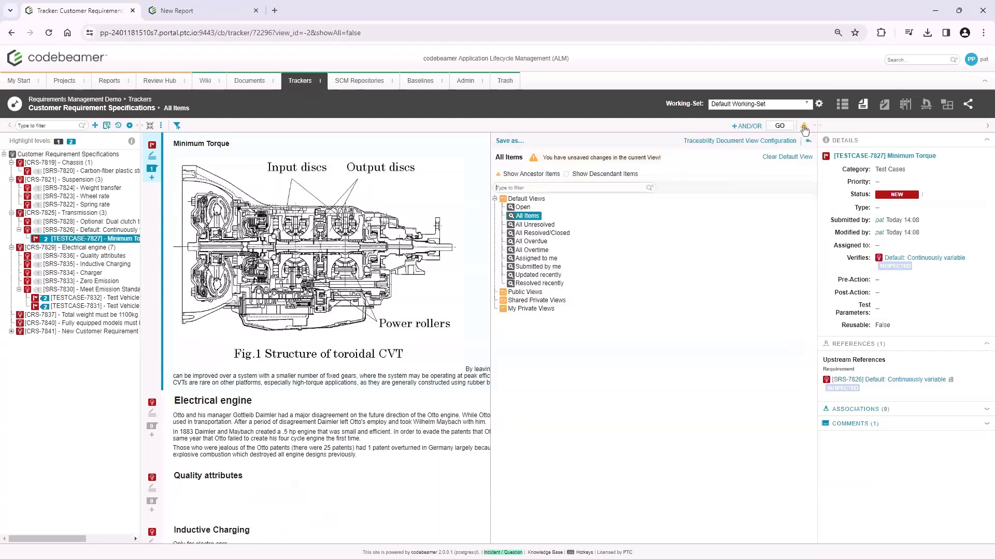
left_click(748, 141)
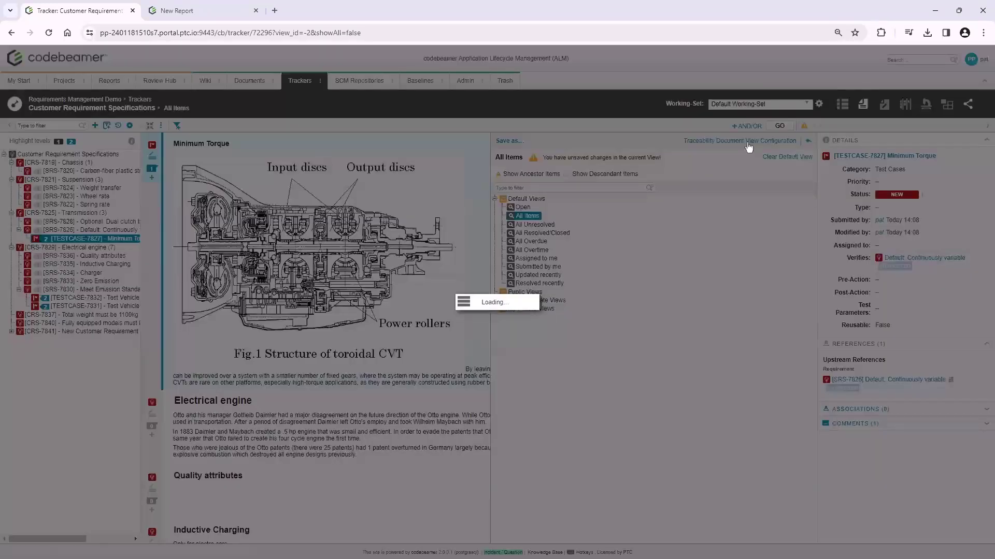
left_click(108, 136)
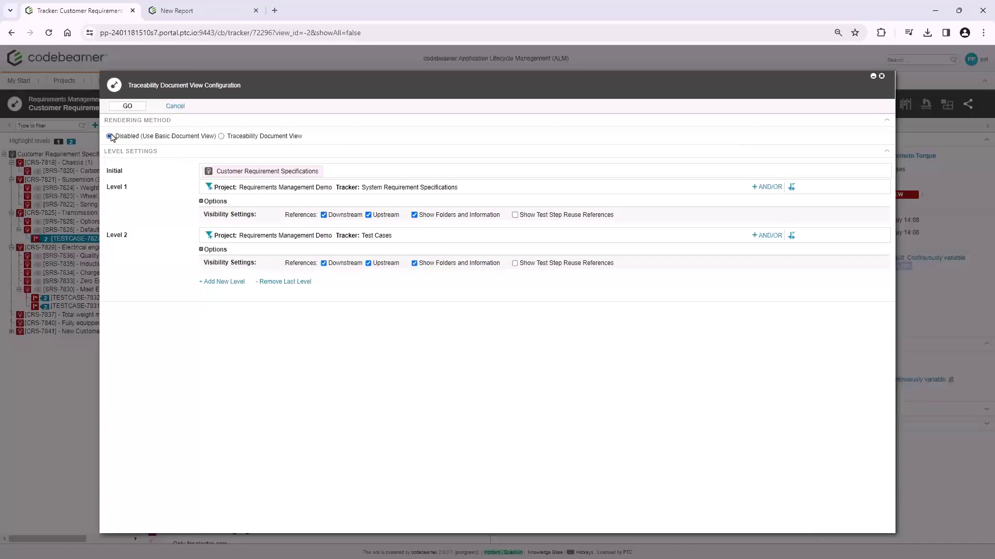
left_click(126, 106)
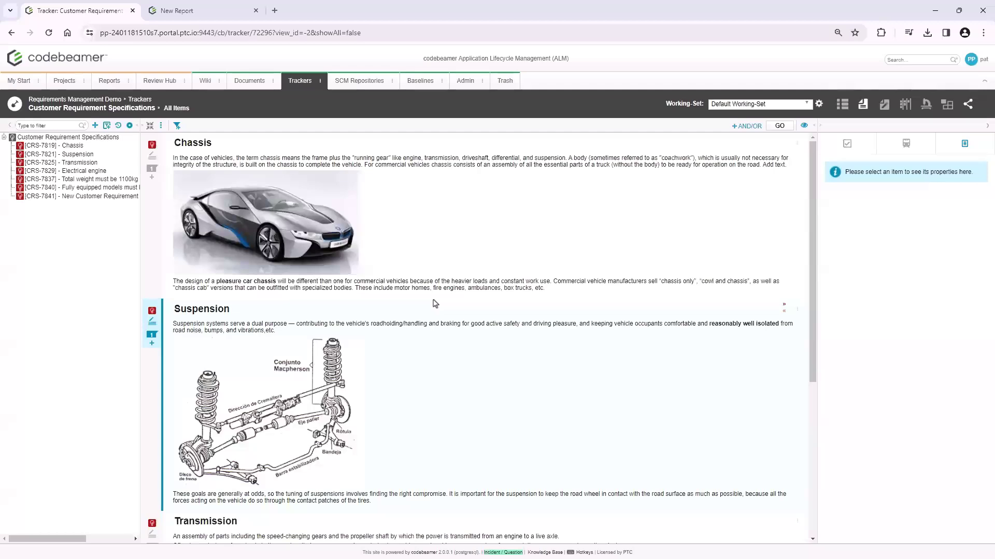
left_click(434, 304)
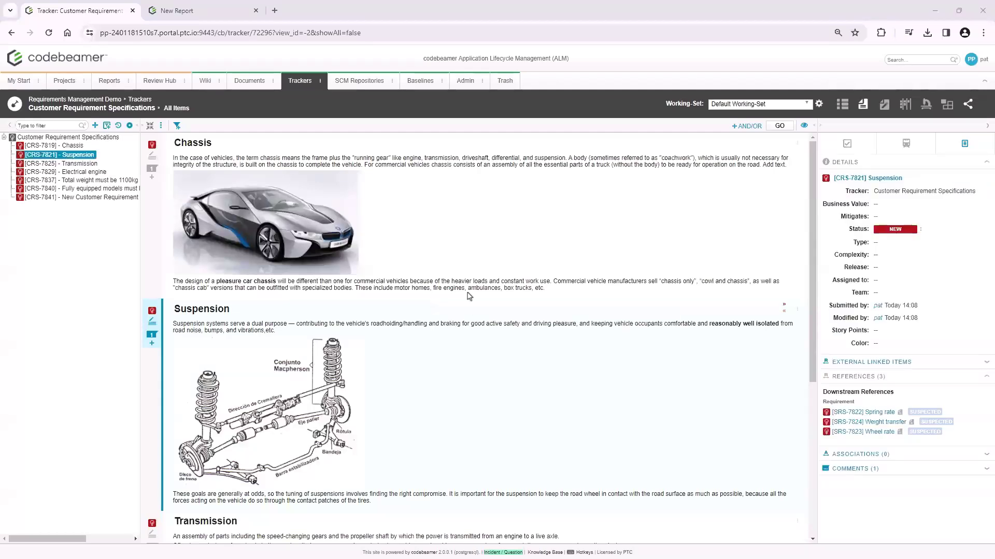
In the library, expand Base Demo Template ADAS dataset through Requirement Management and 01_Customer Requirement Specifications to the 01_Park Assist requirements
left_click(846, 146)
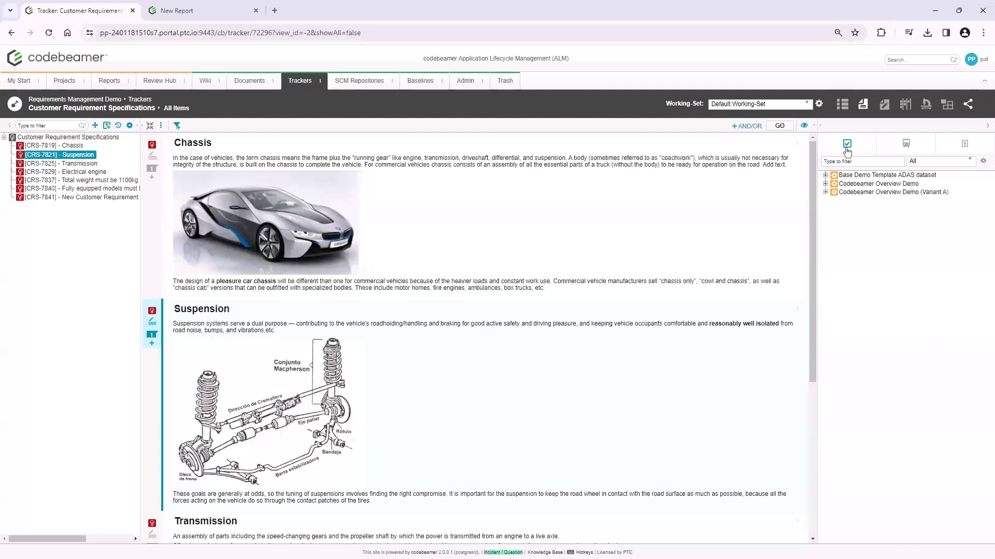
left_click(825, 175)
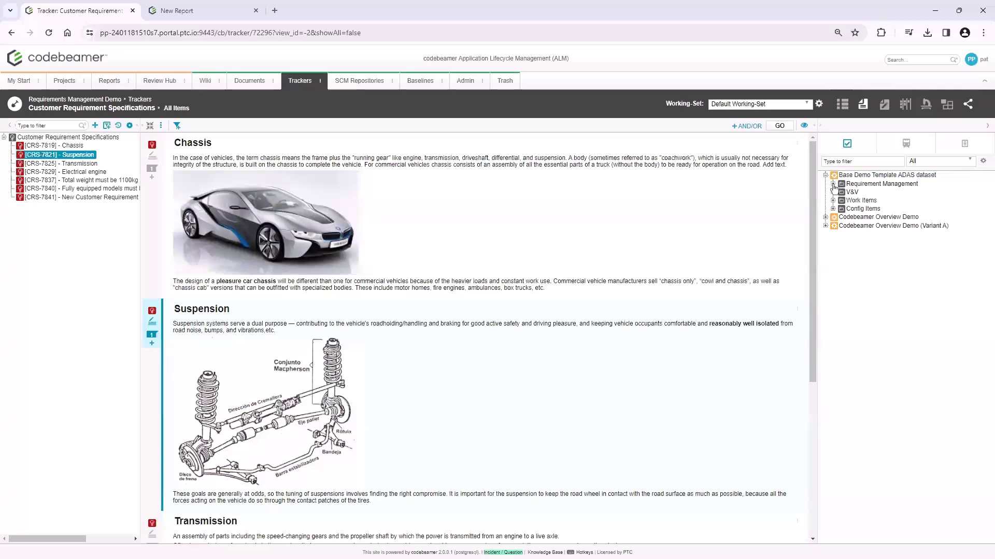
left_click(833, 184)
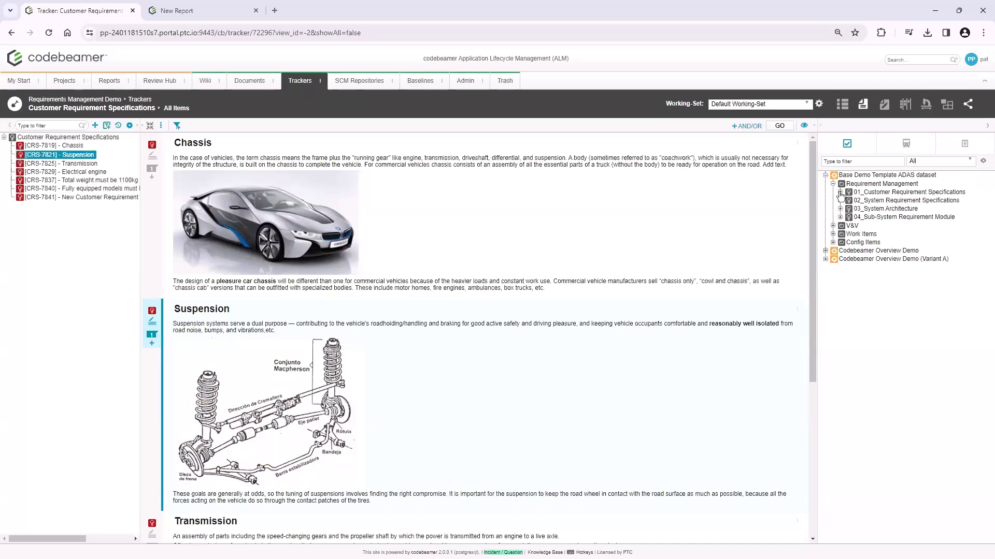
left_click(839, 193)
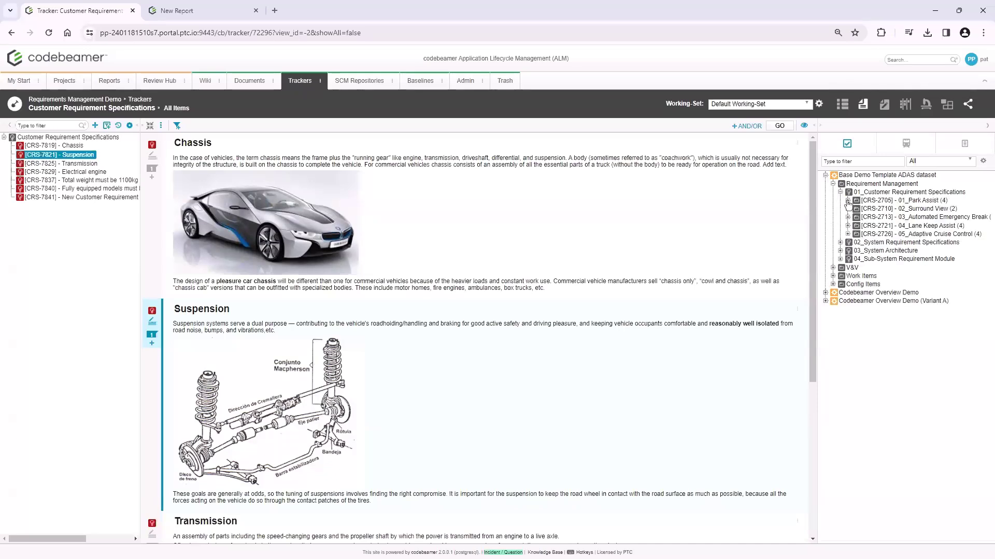
left_click(848, 201)
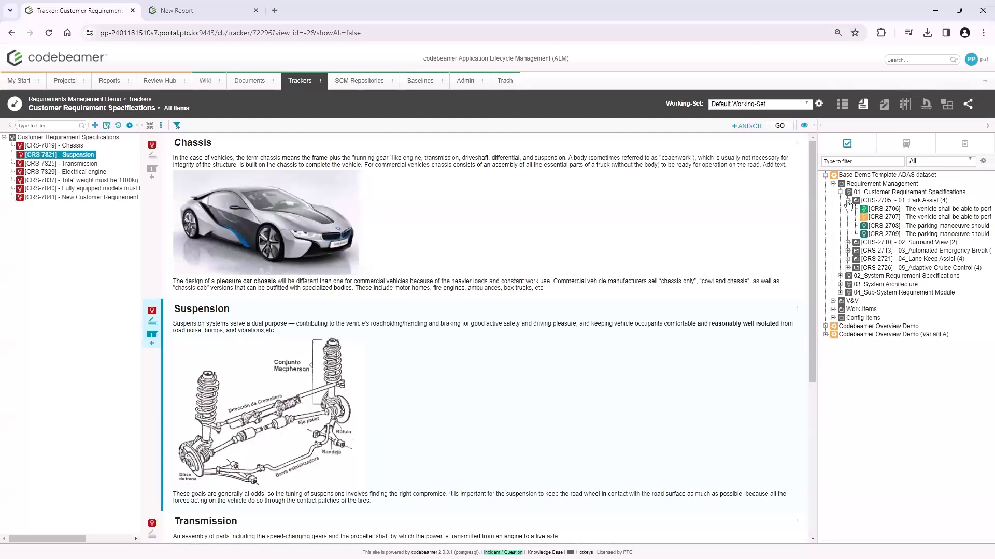
Copy the four Park Assist requirements, CRS-2706 to CRS-2709, into the Customer Requirement Specifications tracker and review the copies in the document
left_click(899, 213)
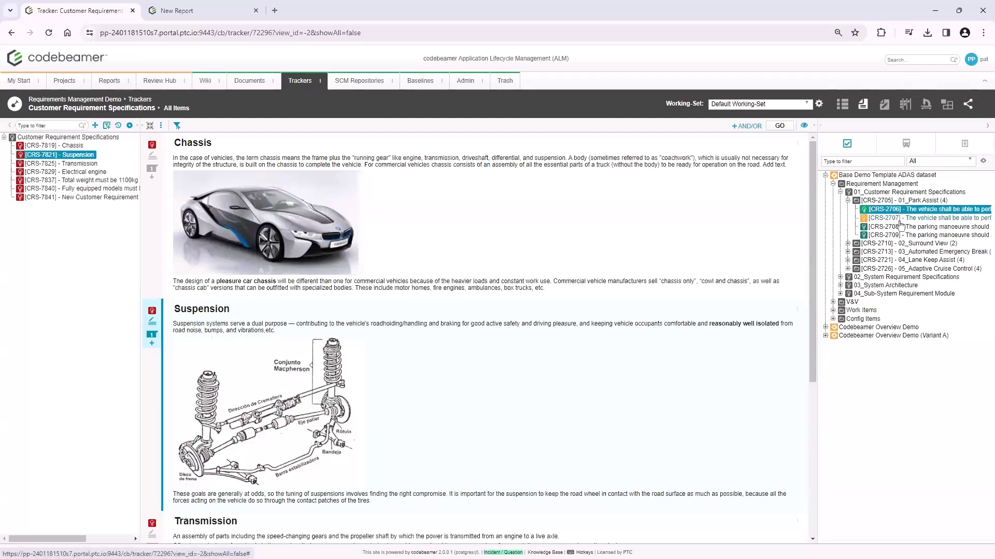
left_click(908, 237, "shift")
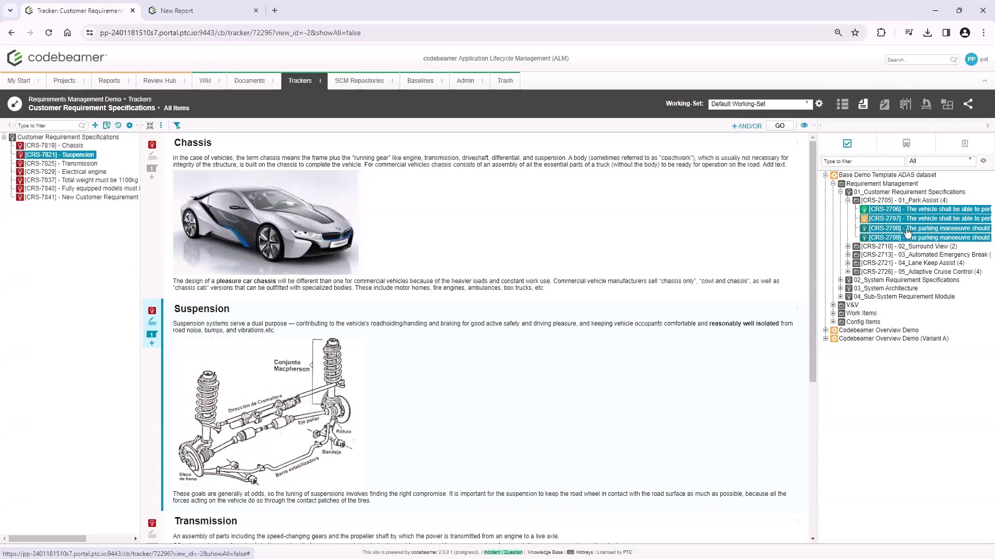
left_click_drag(907, 232, 71, 245)
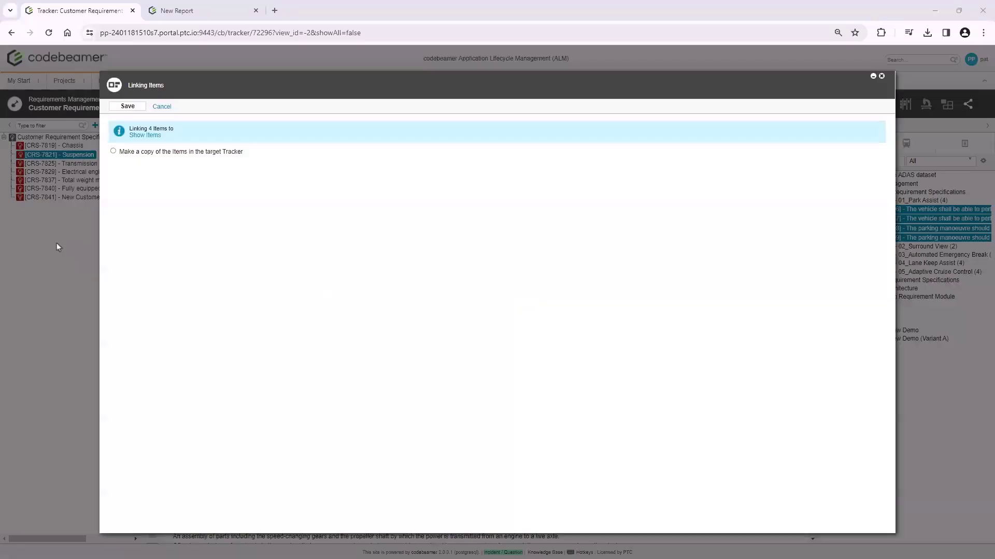
left_click(113, 151)
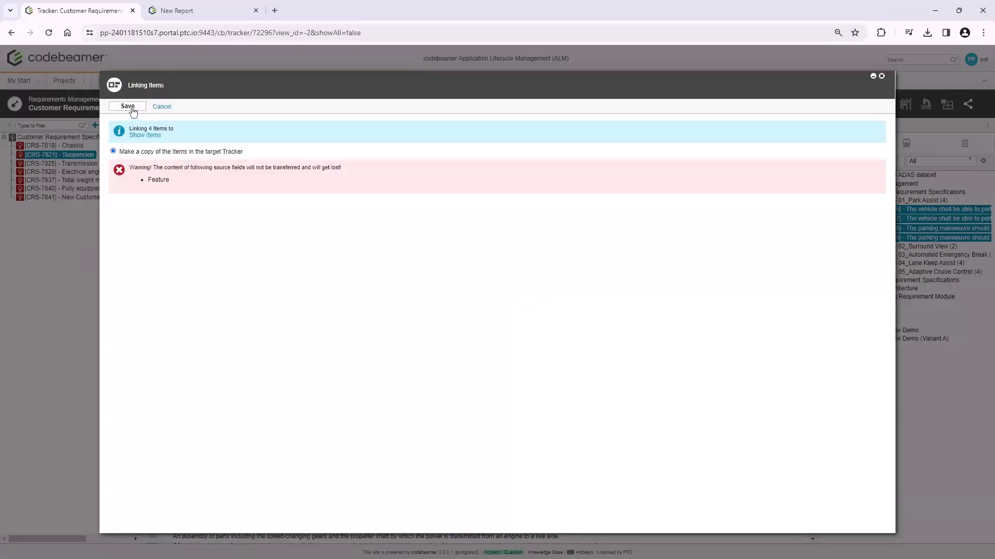
left_click(133, 113)
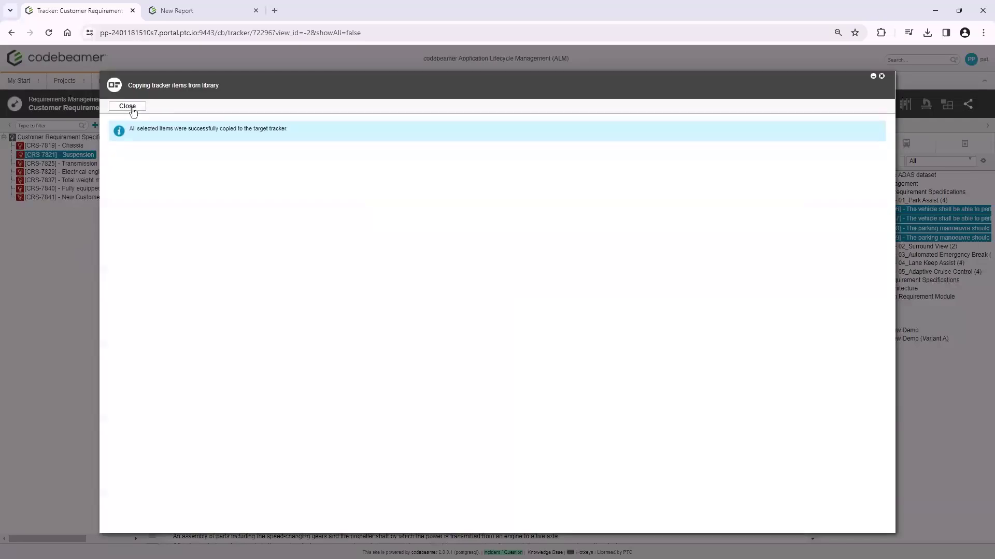
left_click(131, 108)
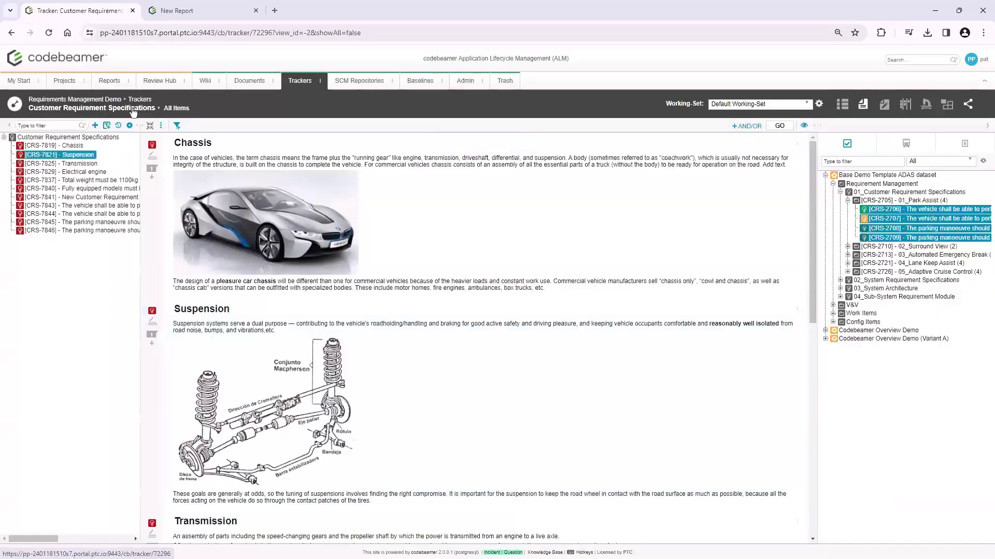
left_click_drag(811, 177, 827, 399)
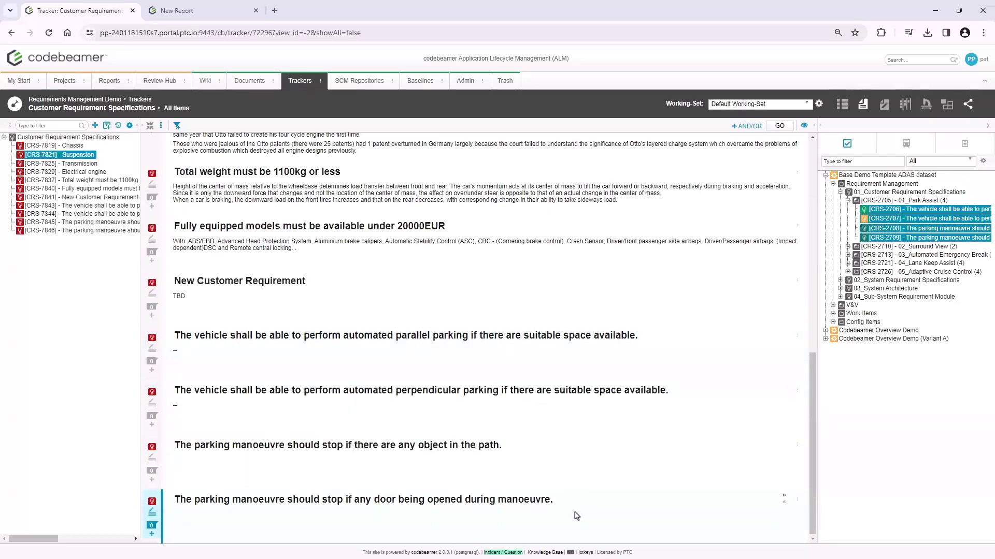
Open the Chassis requirement (CRS-7819) from the Customer Requirement Specifications tree on its own item page
left_click_drag(811, 413, 805, 164)
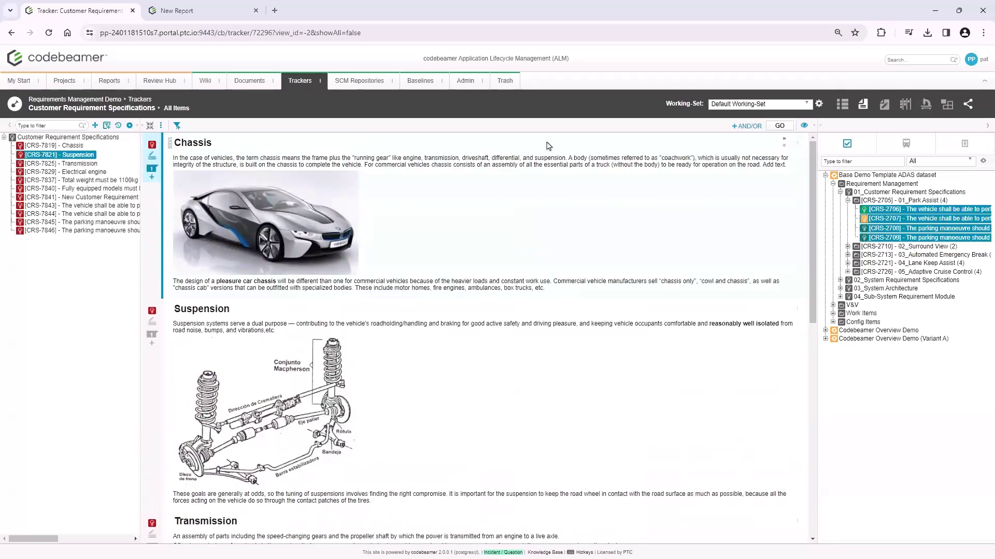
left_click(72, 148)
double_click(72, 147)
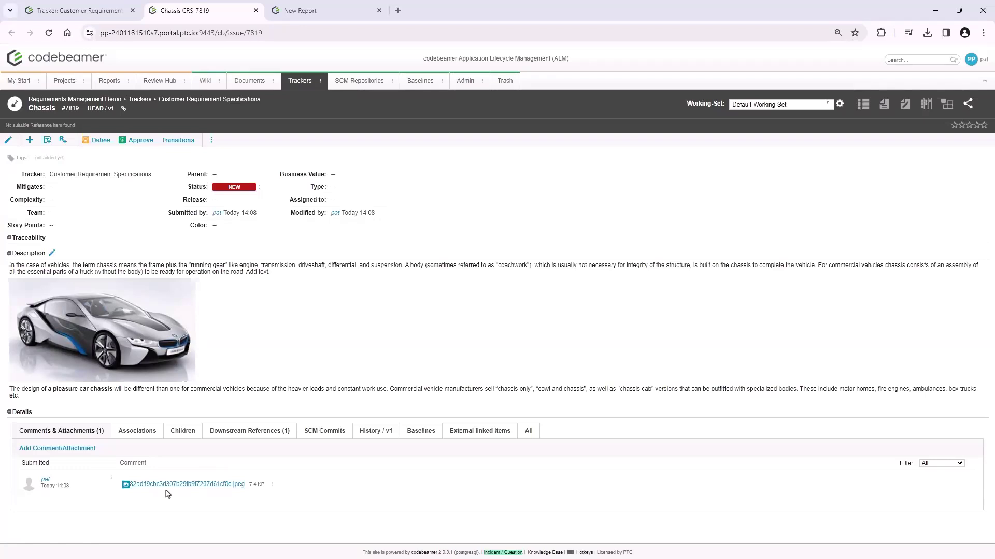
Add a comment to the Chassis requirement that mentions the user account and reads "needs more work!", and save it
left_click(73, 448)
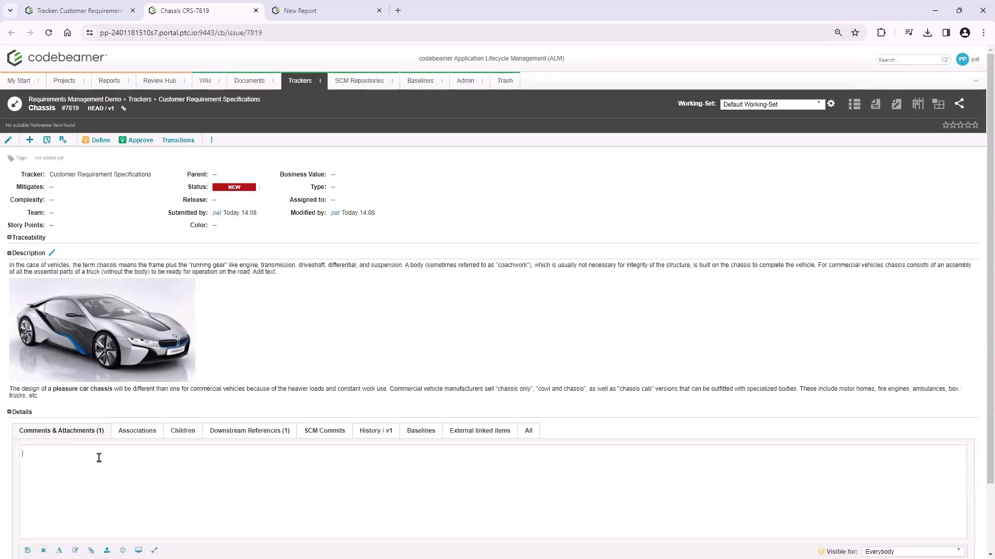
type("@pat")
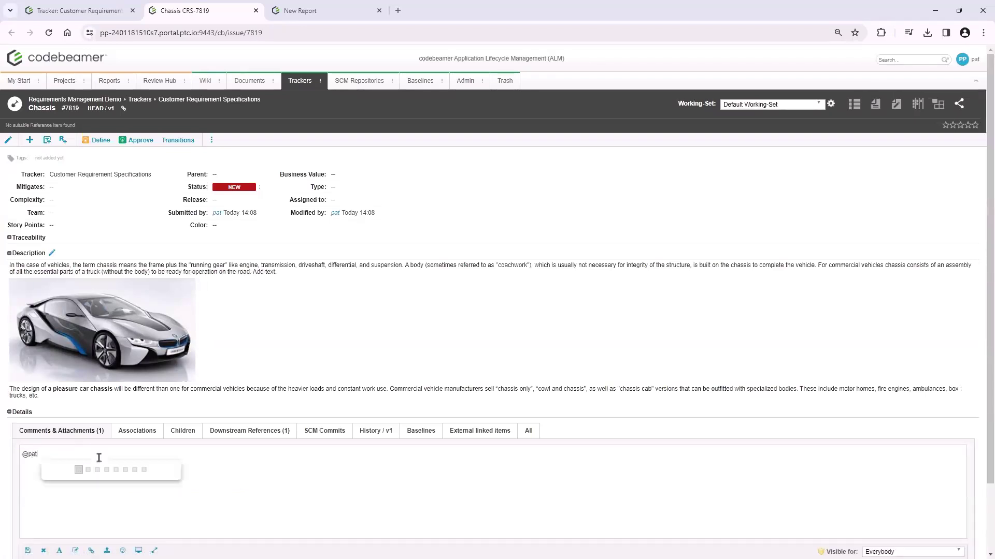
key("Return")
type("needs more work!")
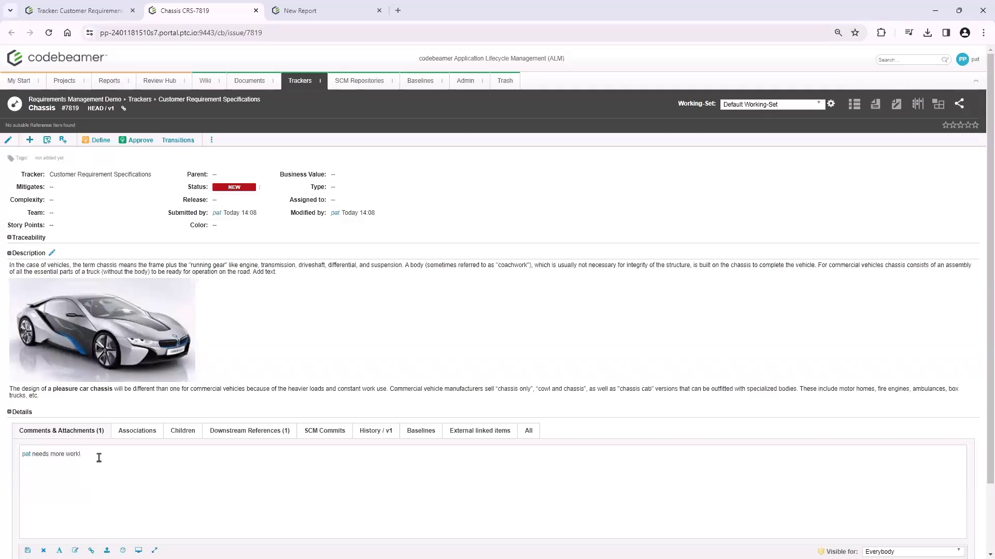
left_click(28, 551)
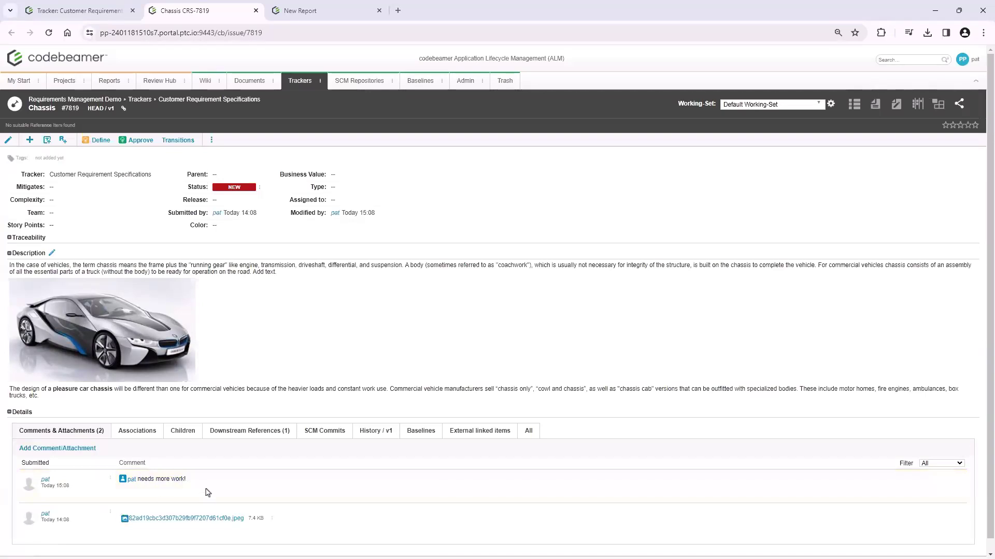
Show the Chassis requirement's history and set its Complexity to Complex
left_click(377, 431)
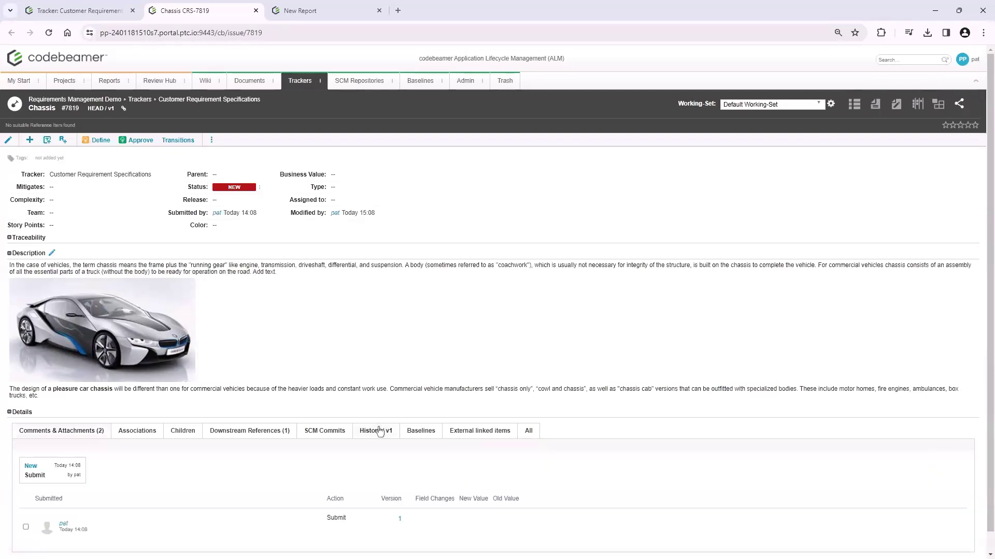
scroll(379, 432, "down", 1)
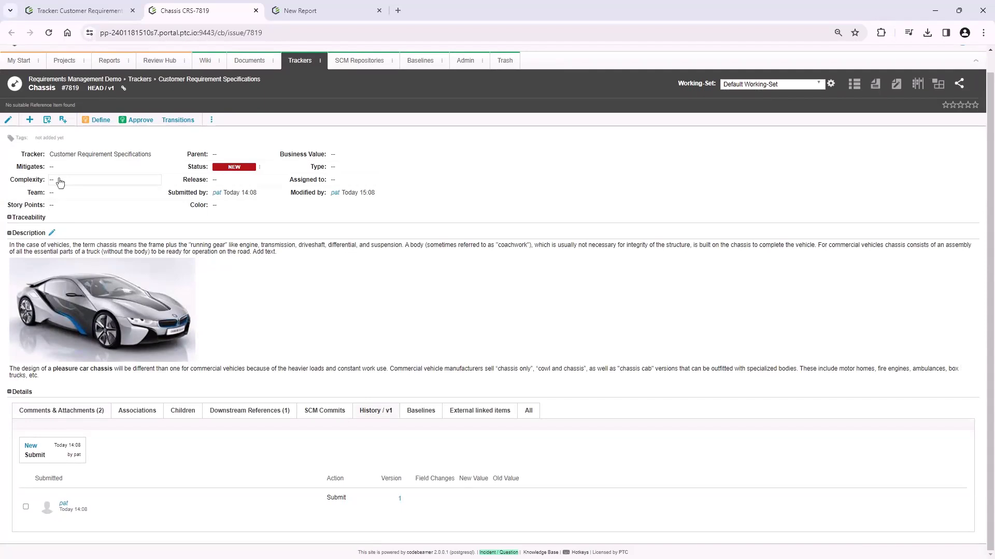
left_click(60, 181)
left_click(61, 180)
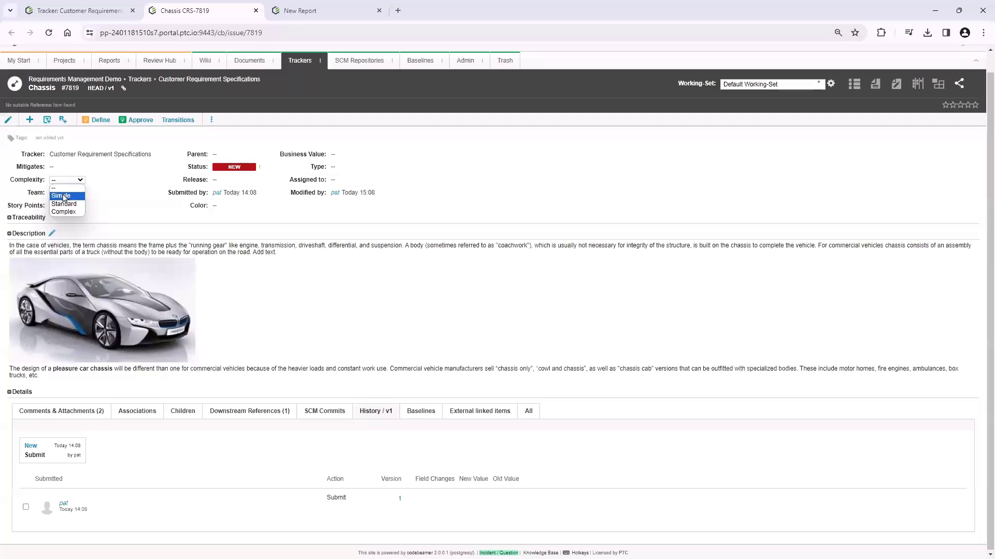
left_click(68, 213)
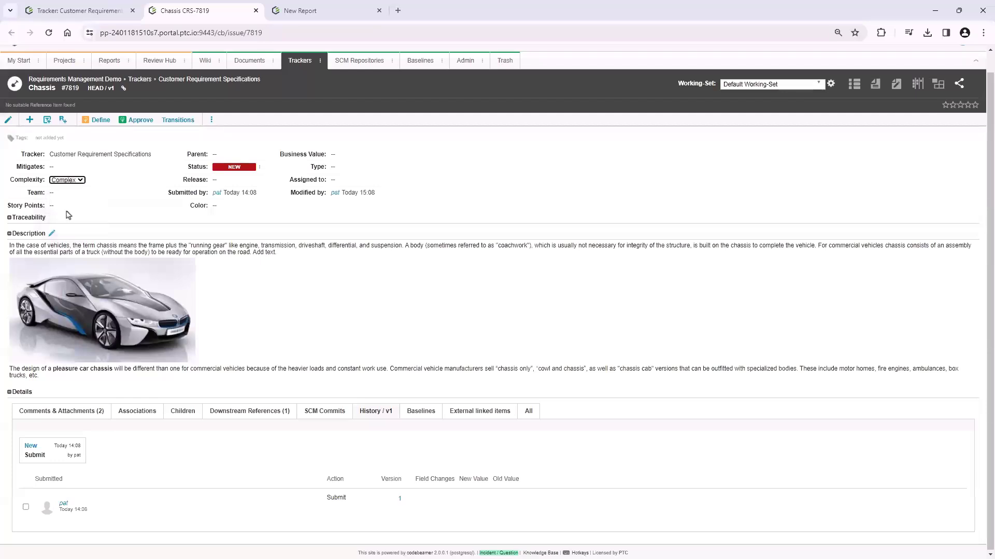
left_click(69, 215)
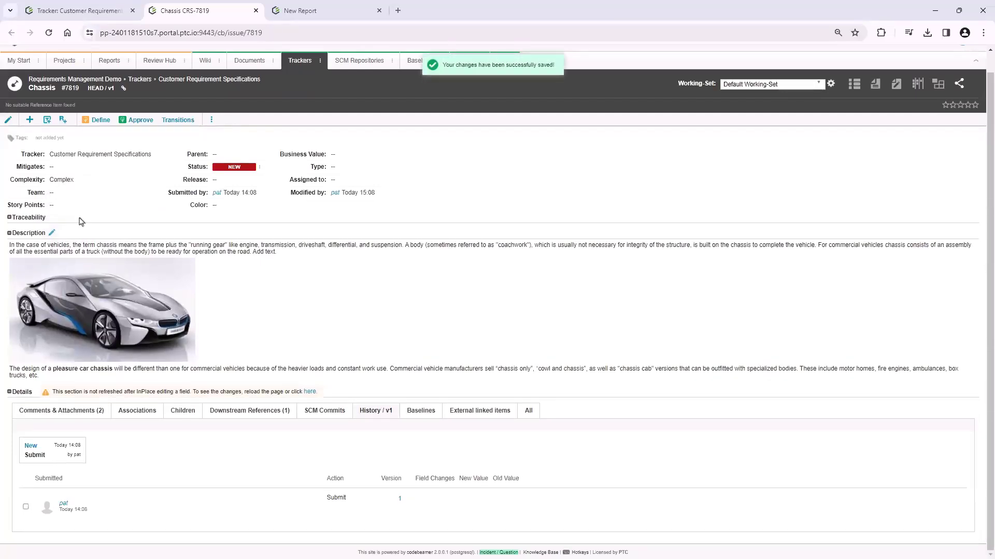
Reload the Chassis requirement to review its updated version history, and expand its Traceability section
left_click(49, 33)
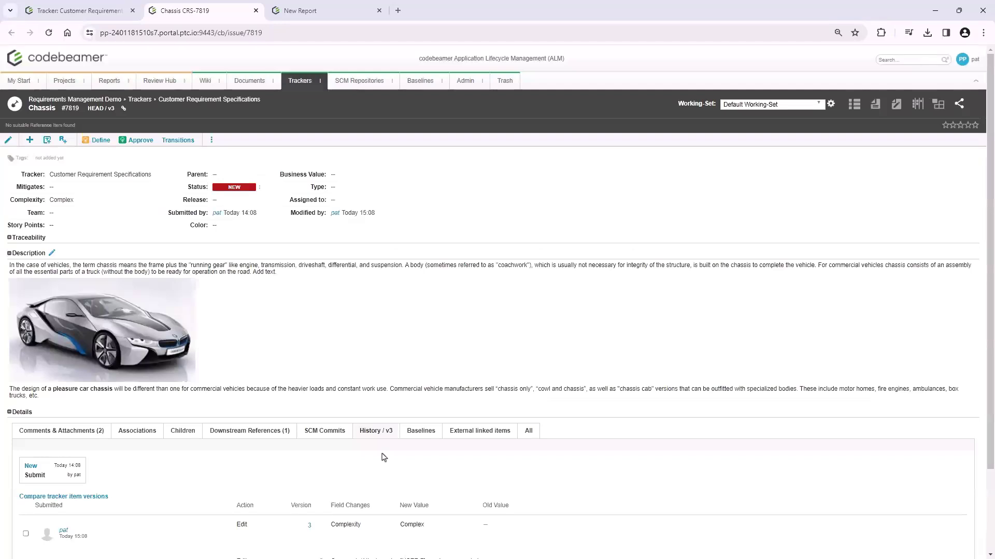
scroll(384, 458, "down", 2)
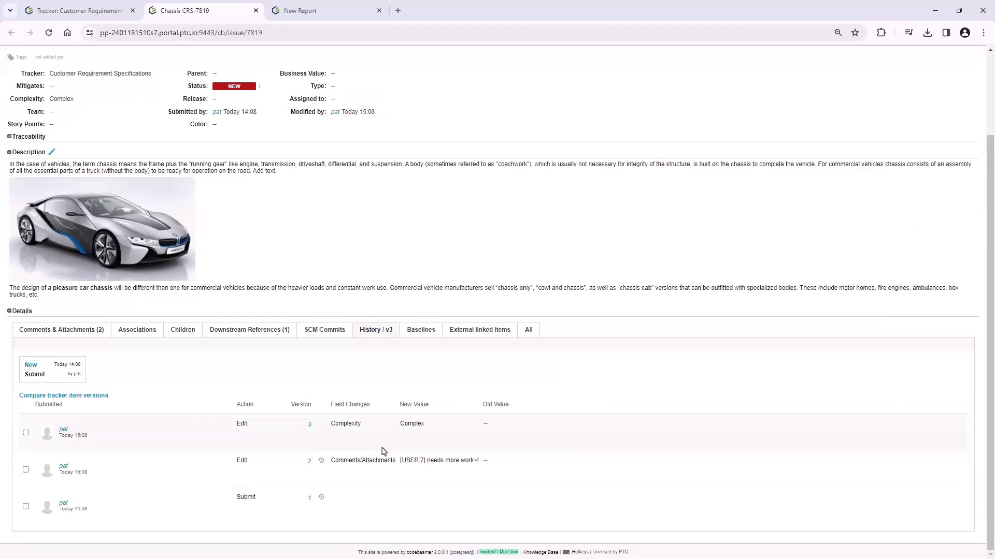
scroll(384, 452, "up", 2)
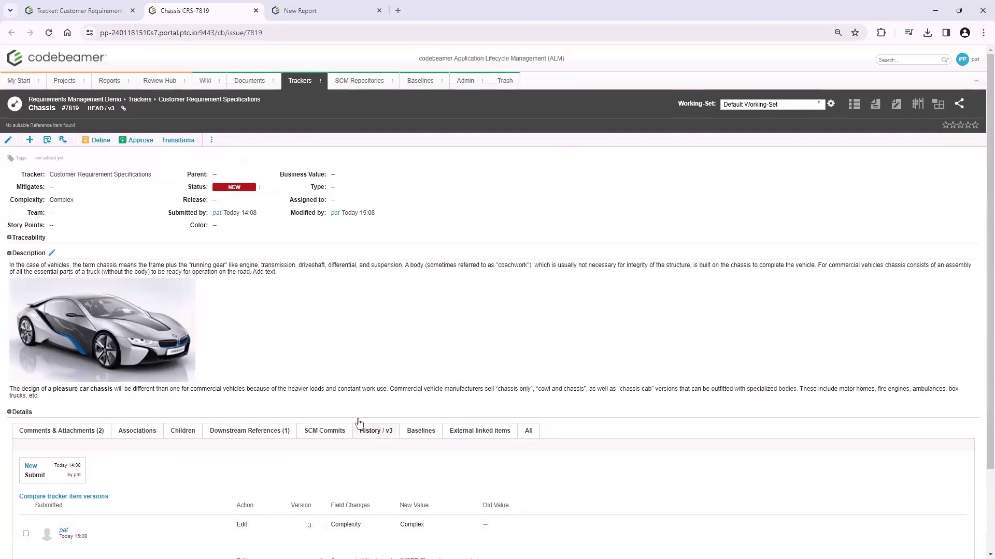
left_click(9, 238)
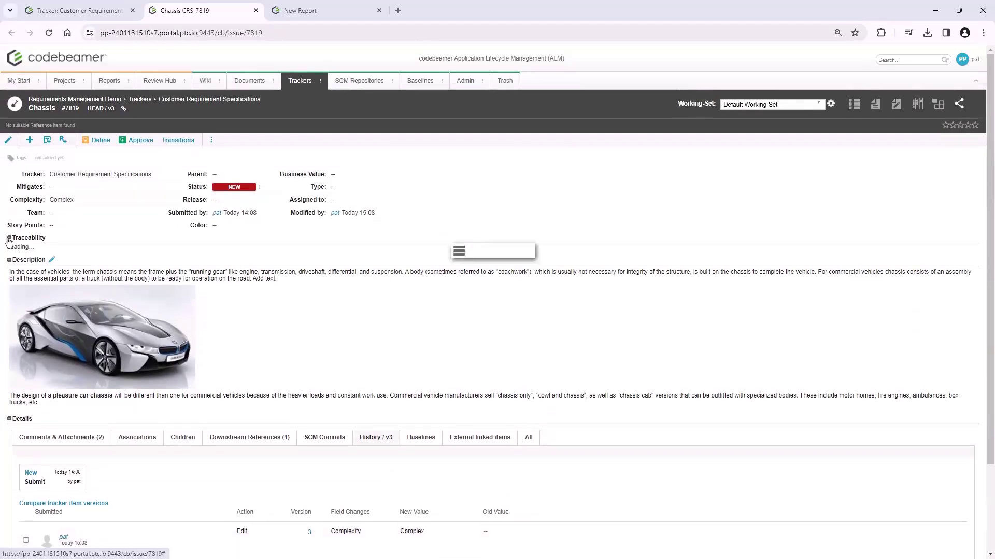